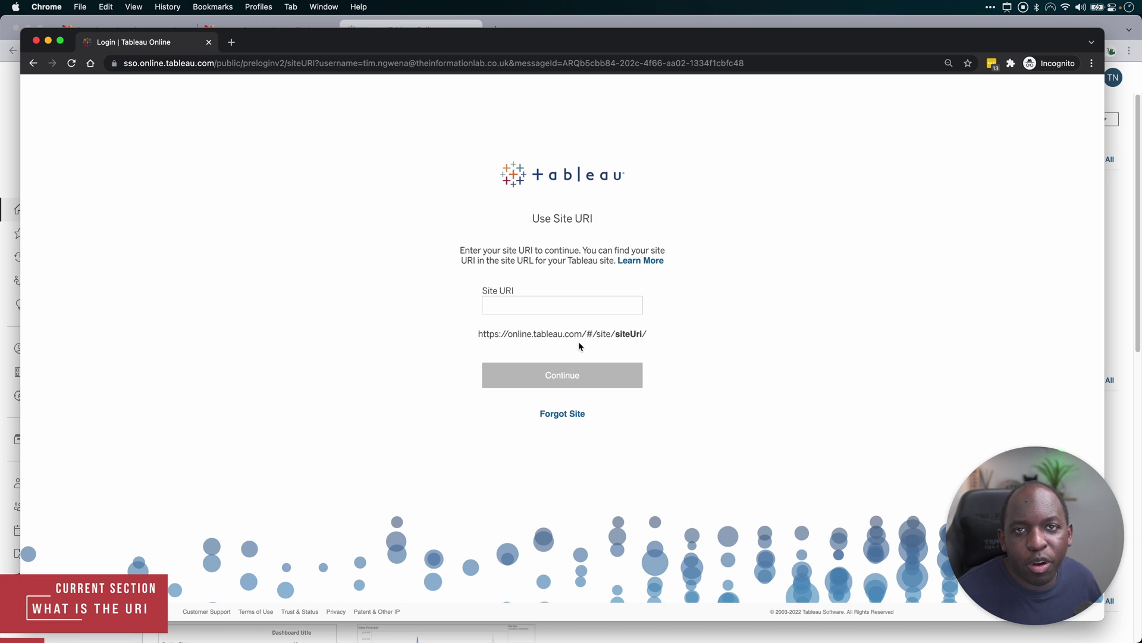
Step: On the signed-in Tableau Home page, select the site name tableautdevdev991813 in the URL
click(603, 26)
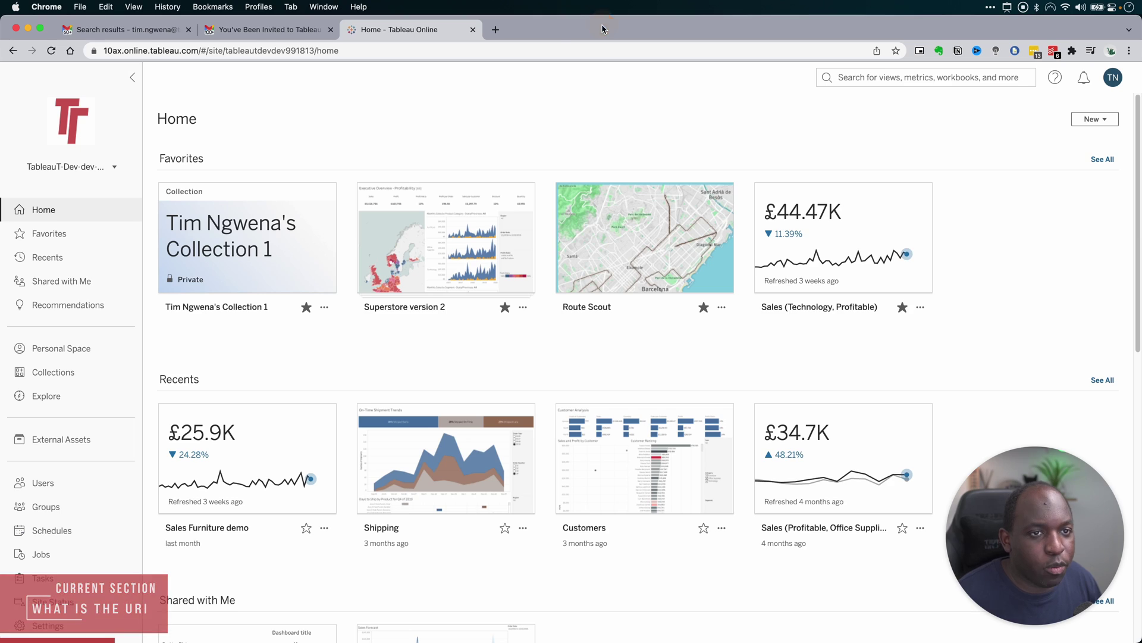
click(226, 50)
click(244, 50)
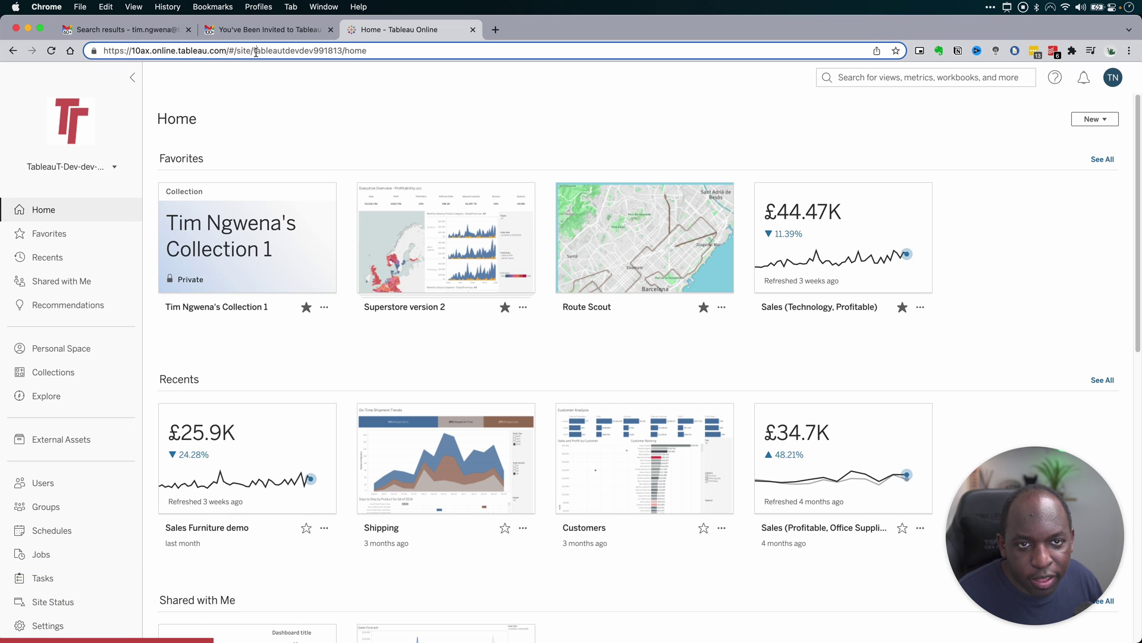
drag(256, 52, 344, 52)
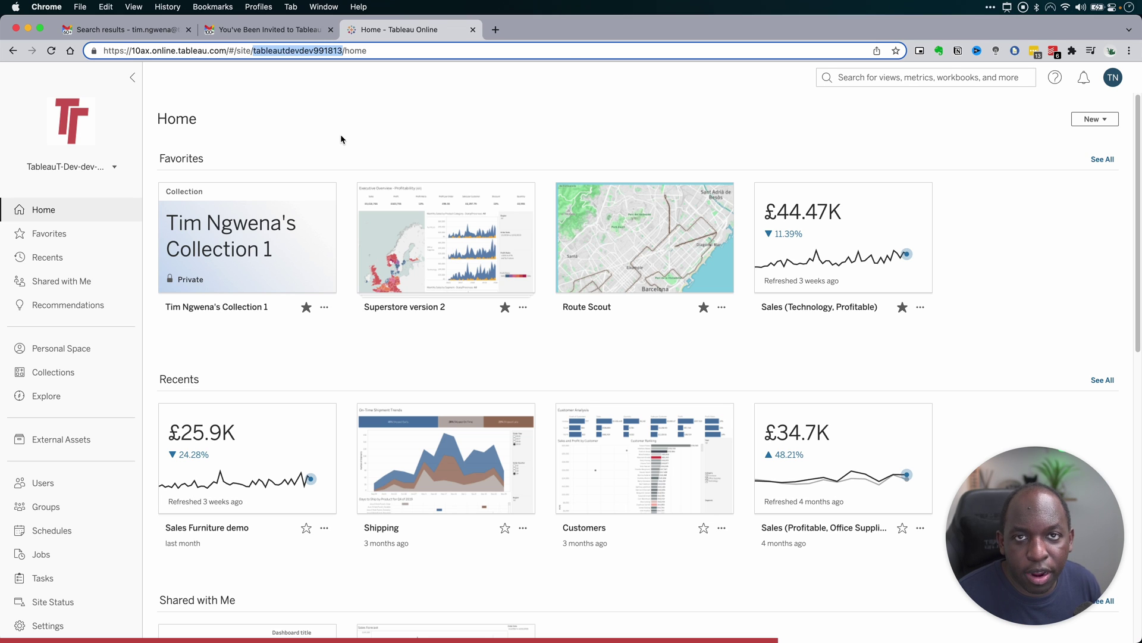
click(238, 51)
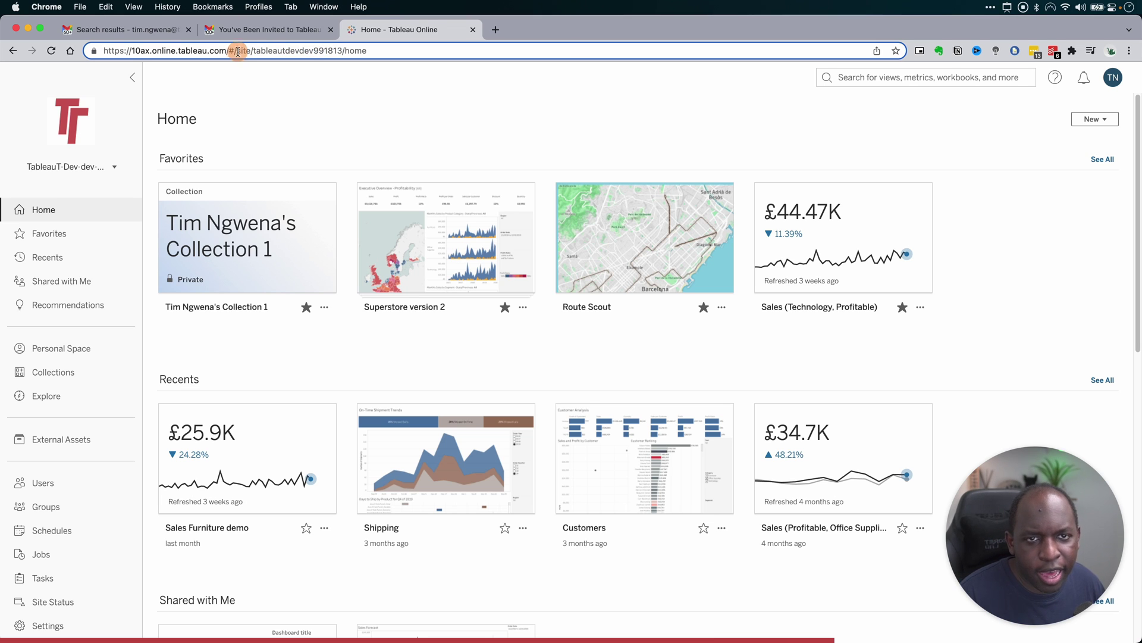
mouse_move(284, 234)
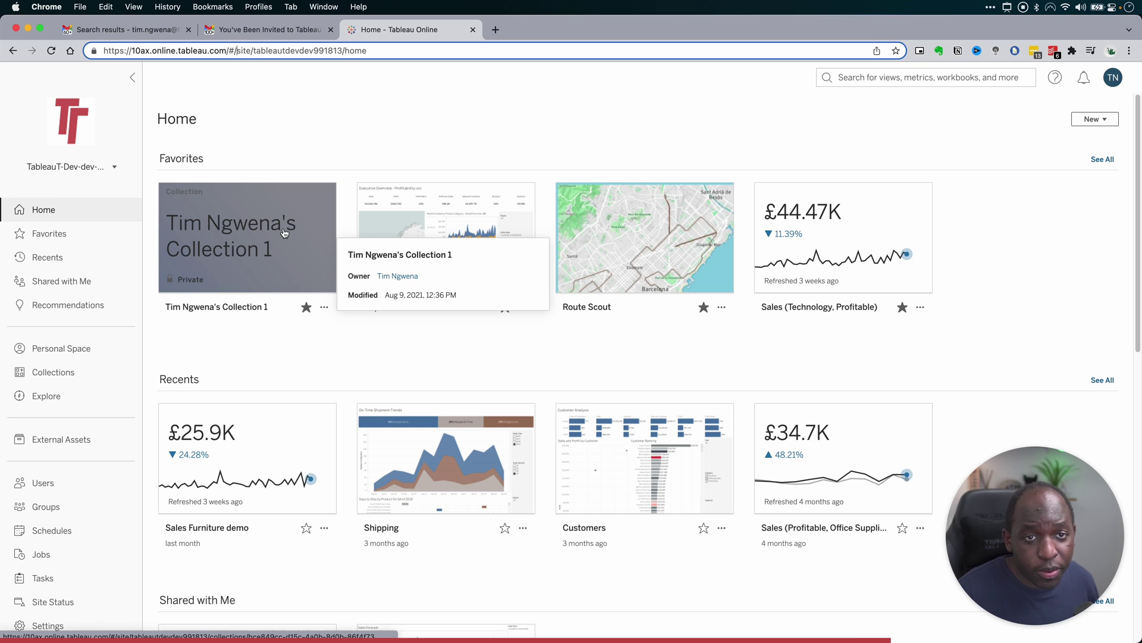
click(252, 50)
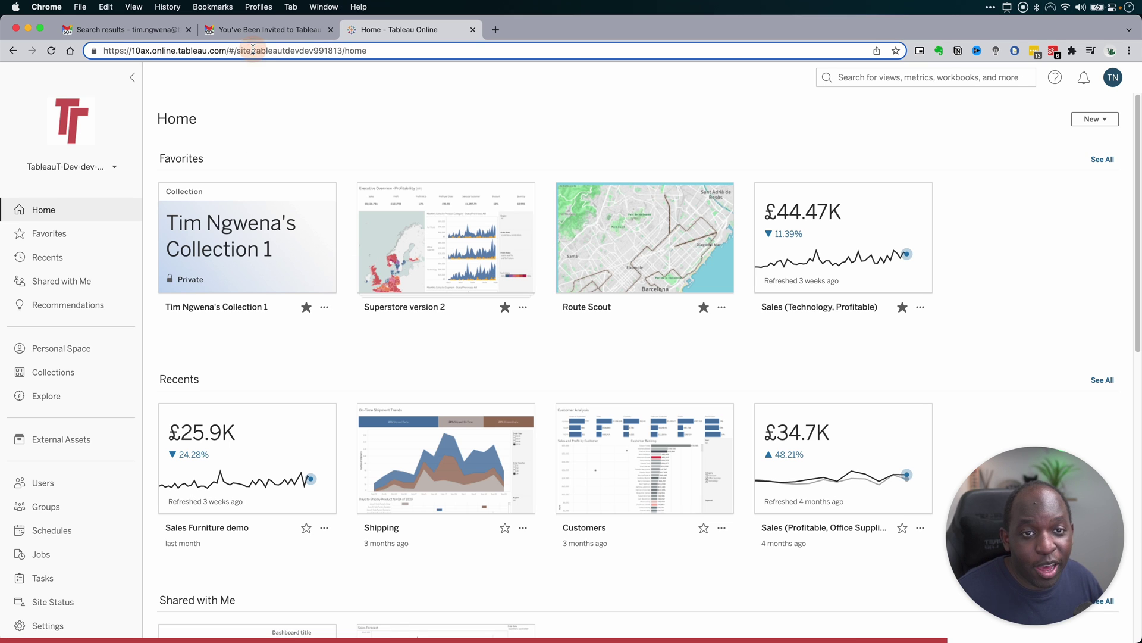
drag(253, 50, 342, 53)
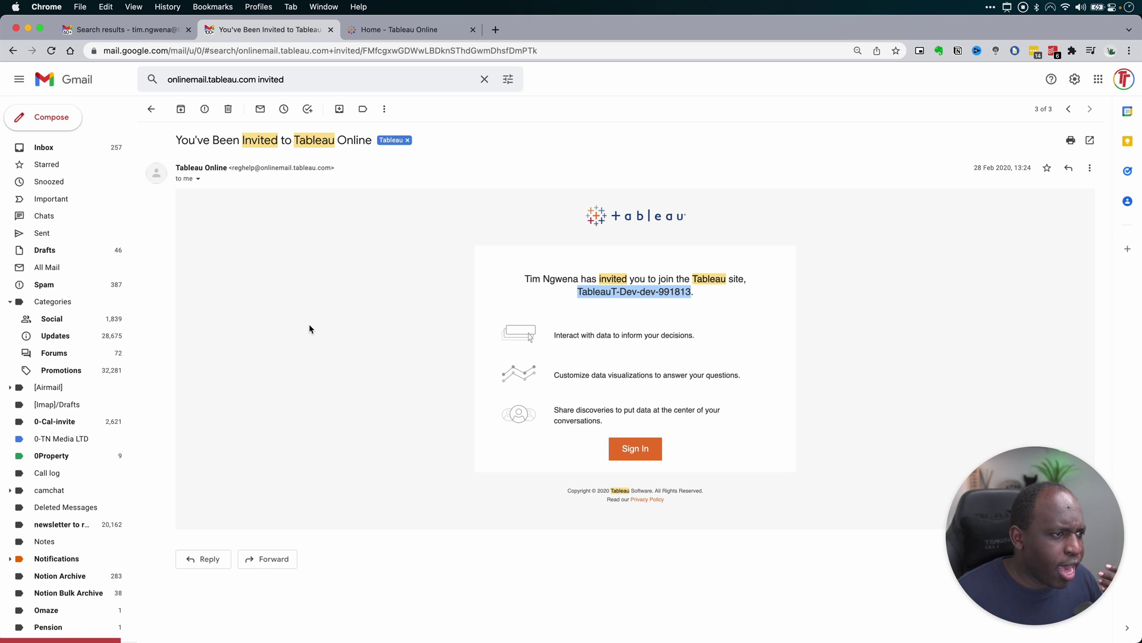
Step: Select the existing search query above the Tableau Online invitation email in Gmail
click(312, 83)
drag(312, 79, 162, 79)
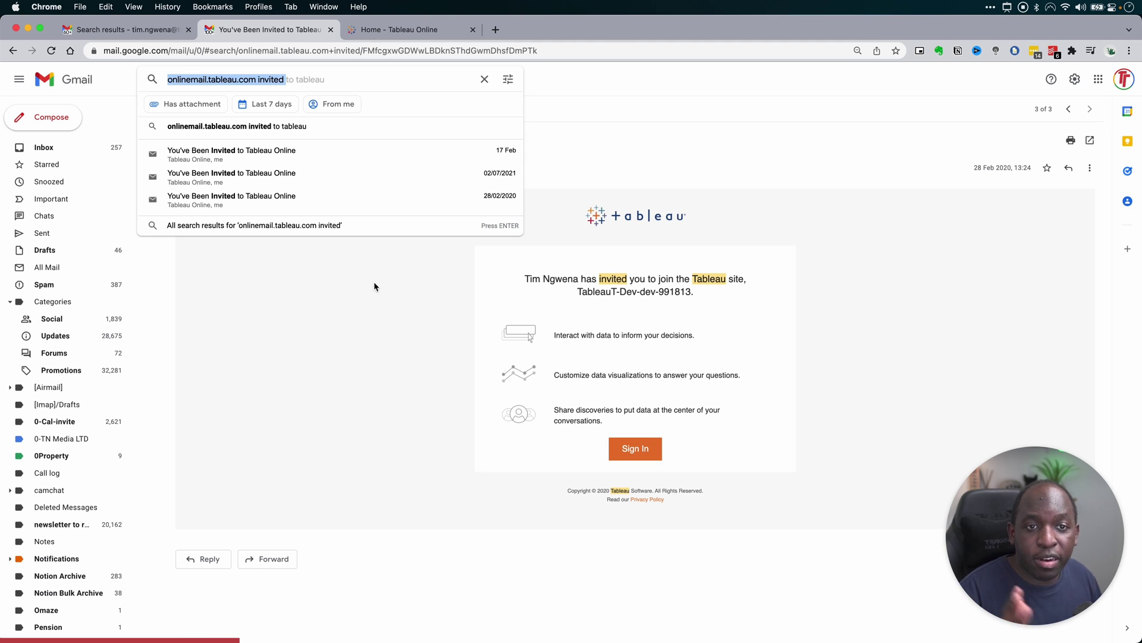
Step: Run the invitation search, compare with the other account's tab, then return to the three results
click(326, 79)
key(Return)
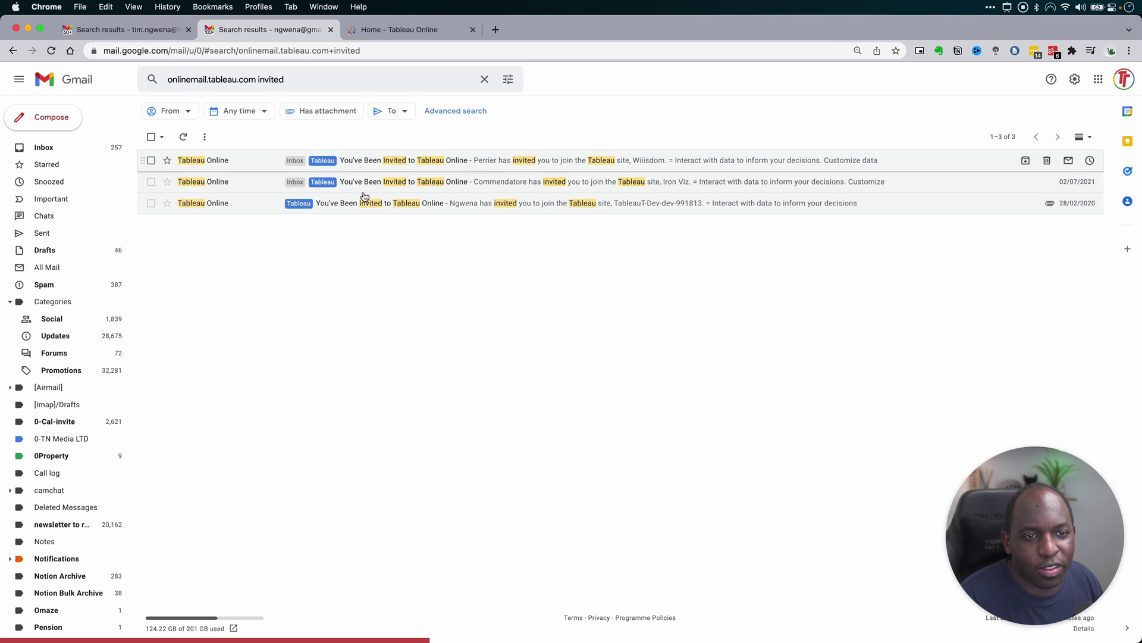
click(155, 30)
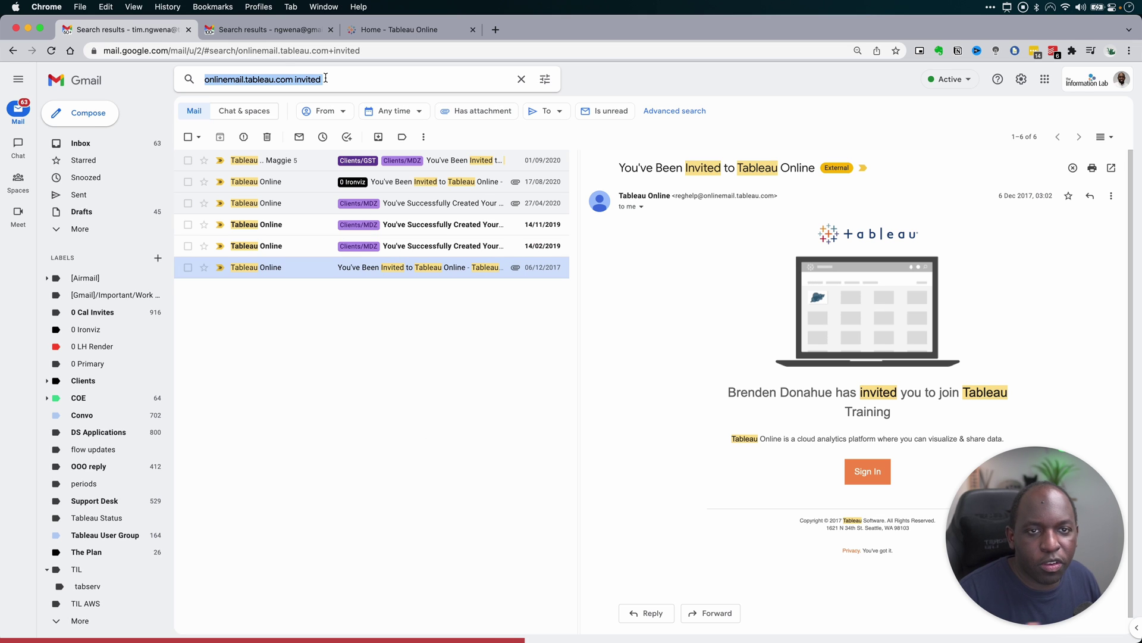
click(274, 37)
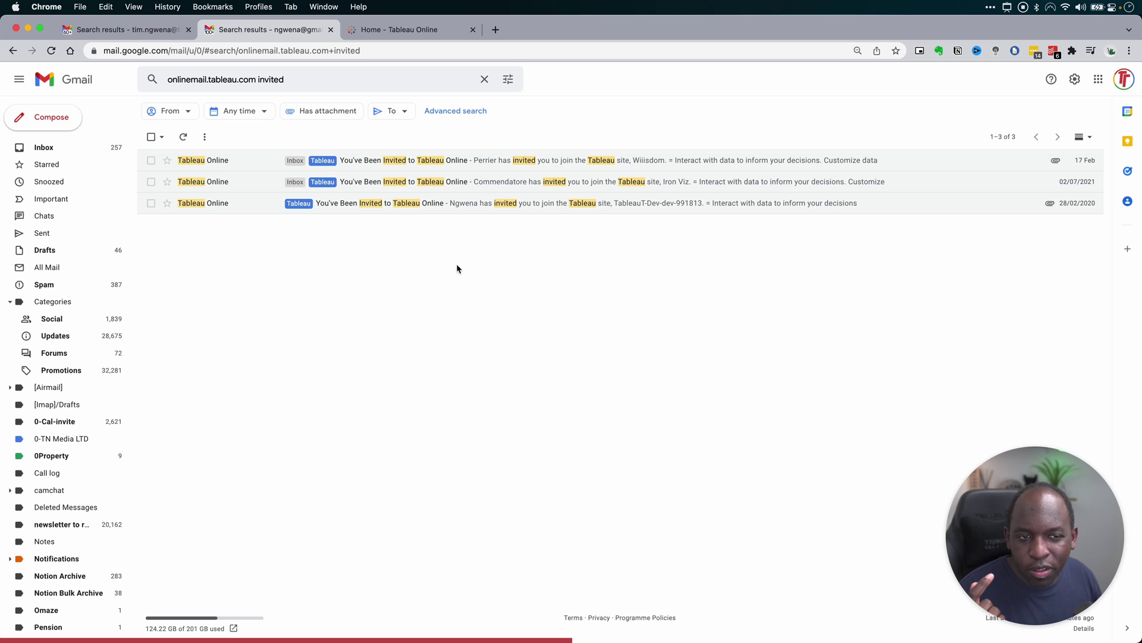
Step: Open the 28 Feb 2020 invitation and copy the site name TableauT-Dev-dev-991813
click(501, 203)
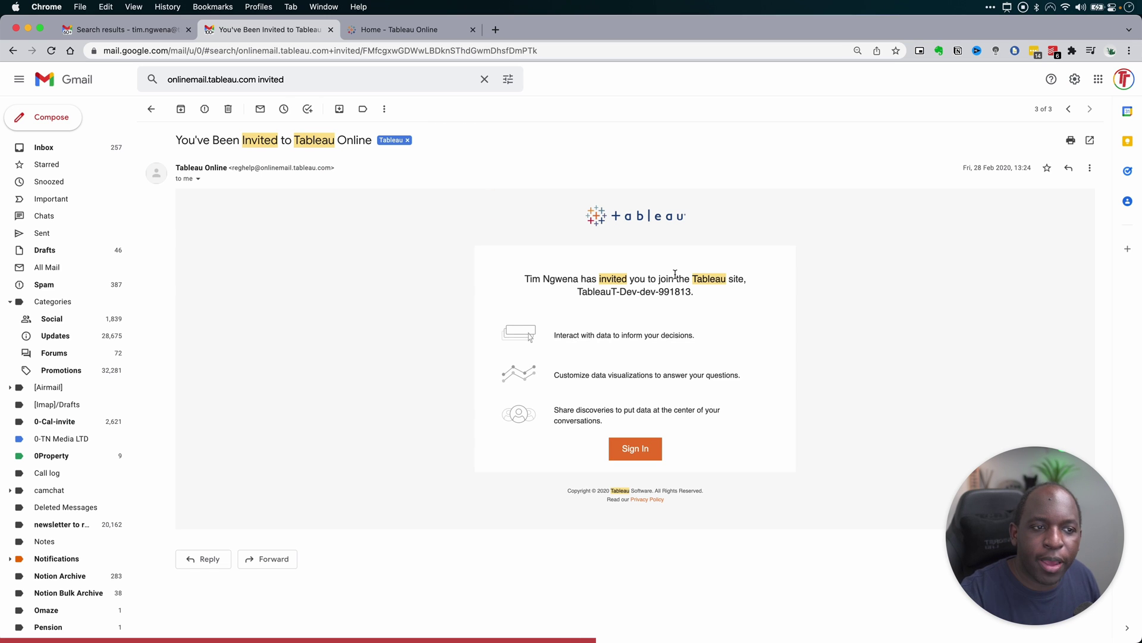
drag(578, 292, 690, 295)
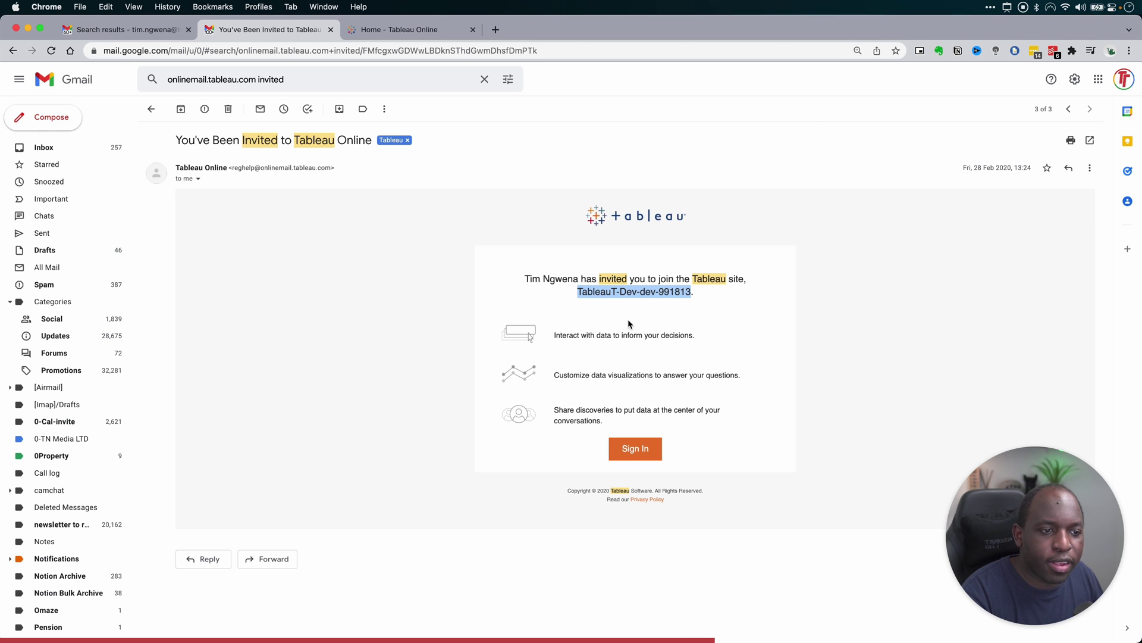
right_click(602, 291)
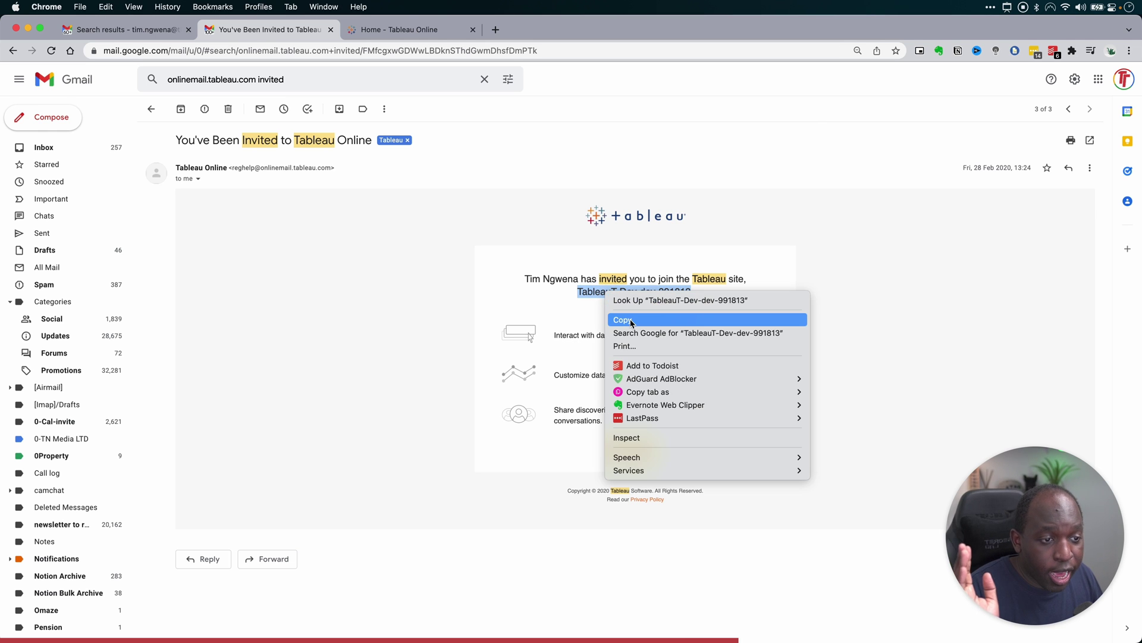
click(622, 319)
key(ctrl+Up)
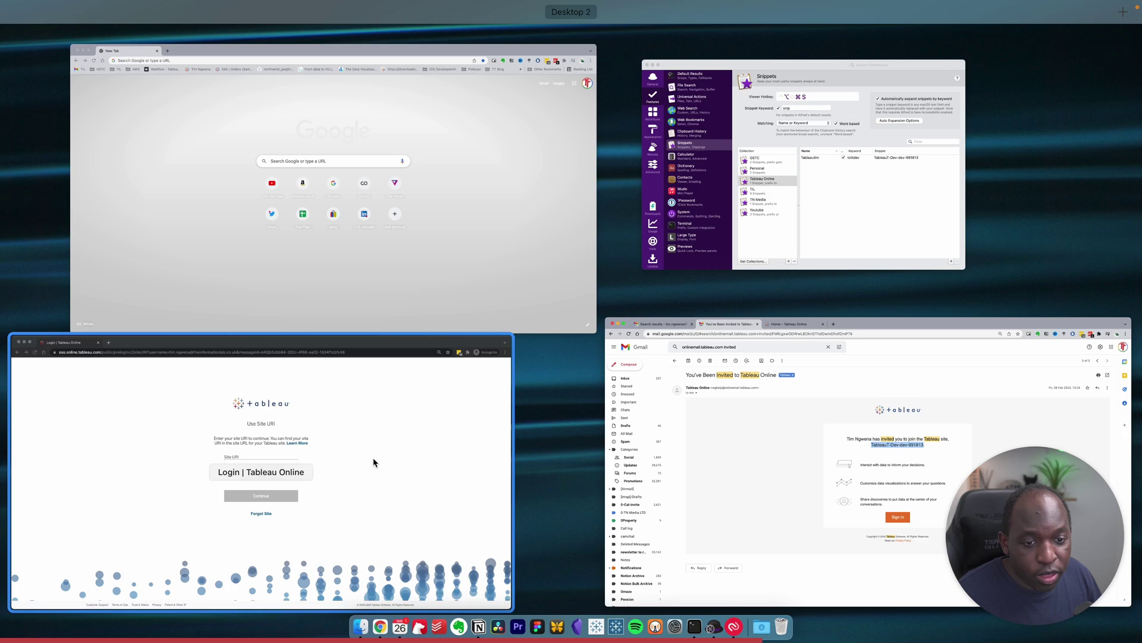
Step: Paste the site name into Site URI, remove its hyphens to give TableauTDevdev991813, and continue
click(375, 462)
click(500, 303)
key(super+v)
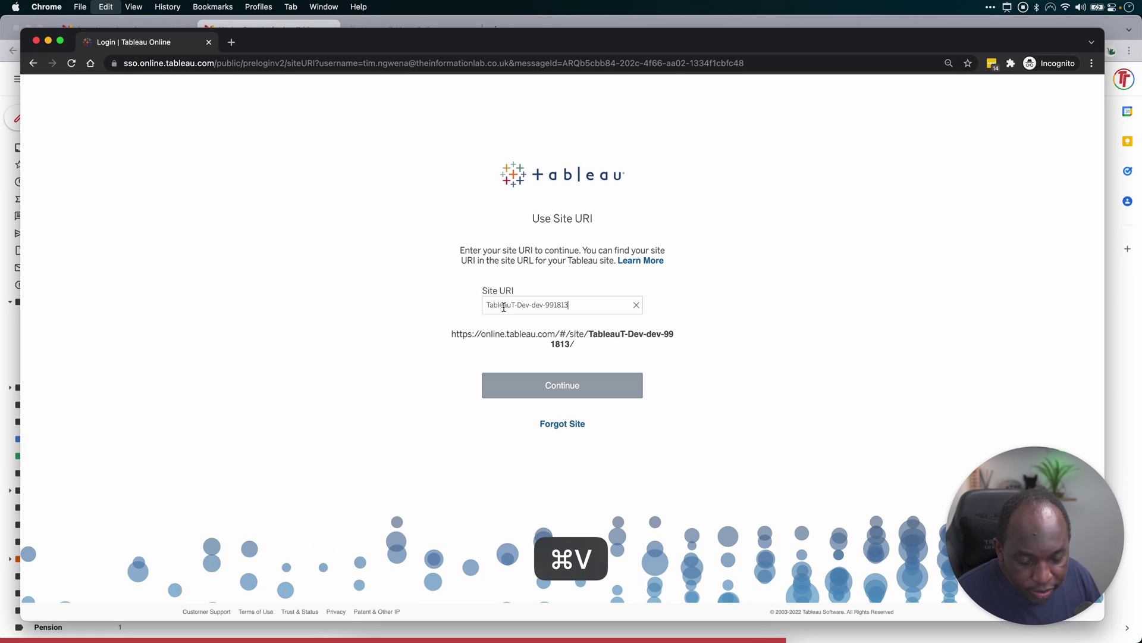
click(518, 304)
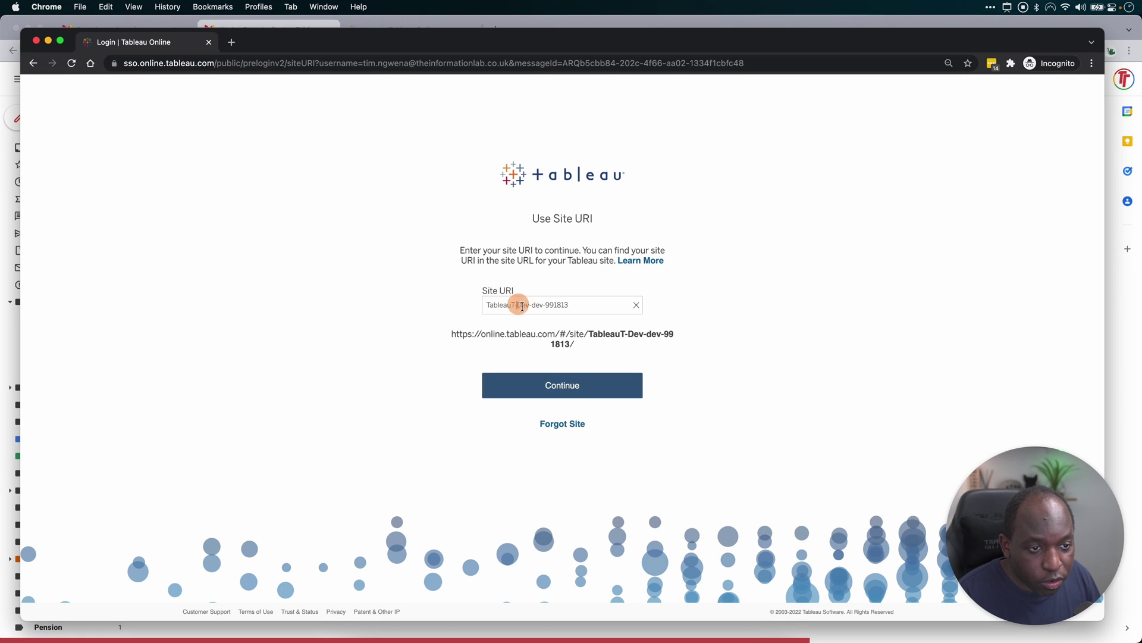
key(BackSpace)
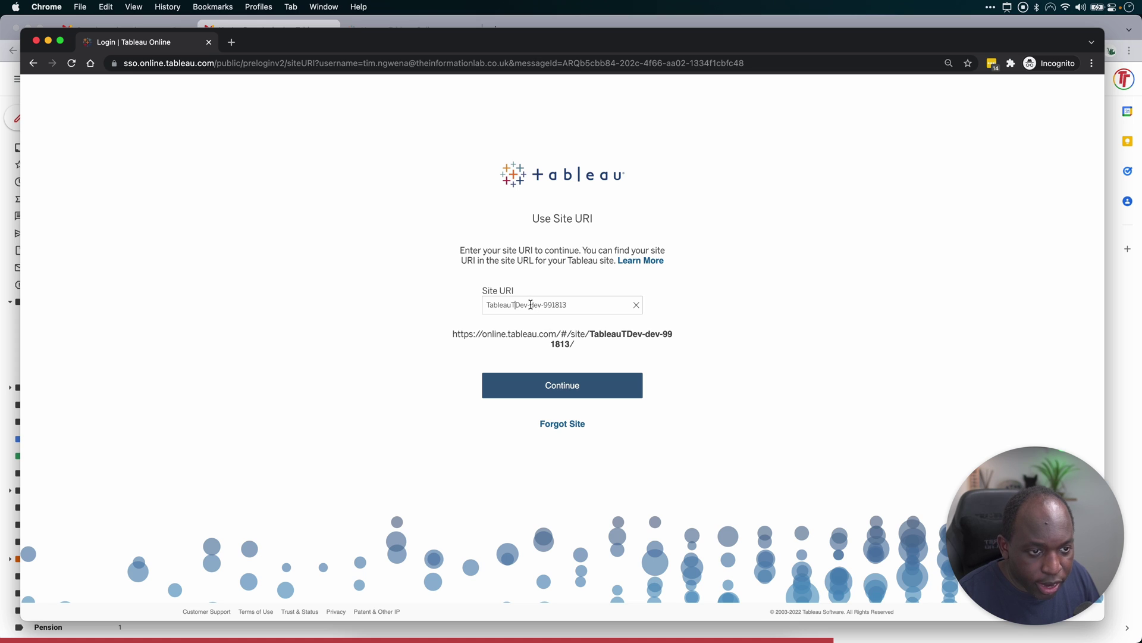
click(530, 304)
key(BackSpace)
click(543, 306)
key(BackSpace)
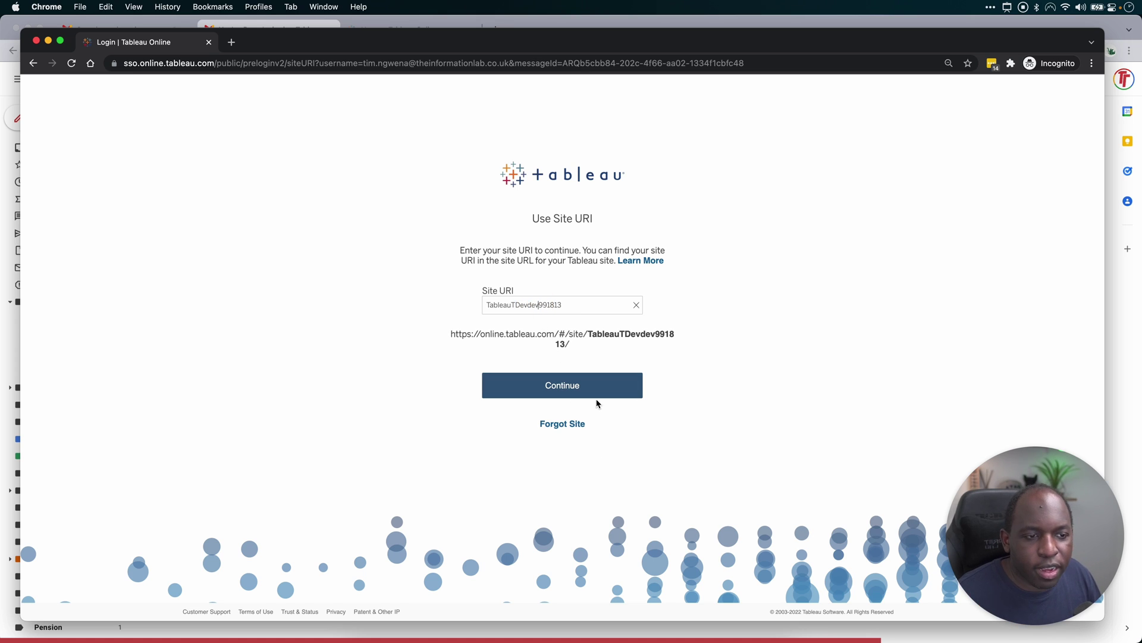
click(581, 394)
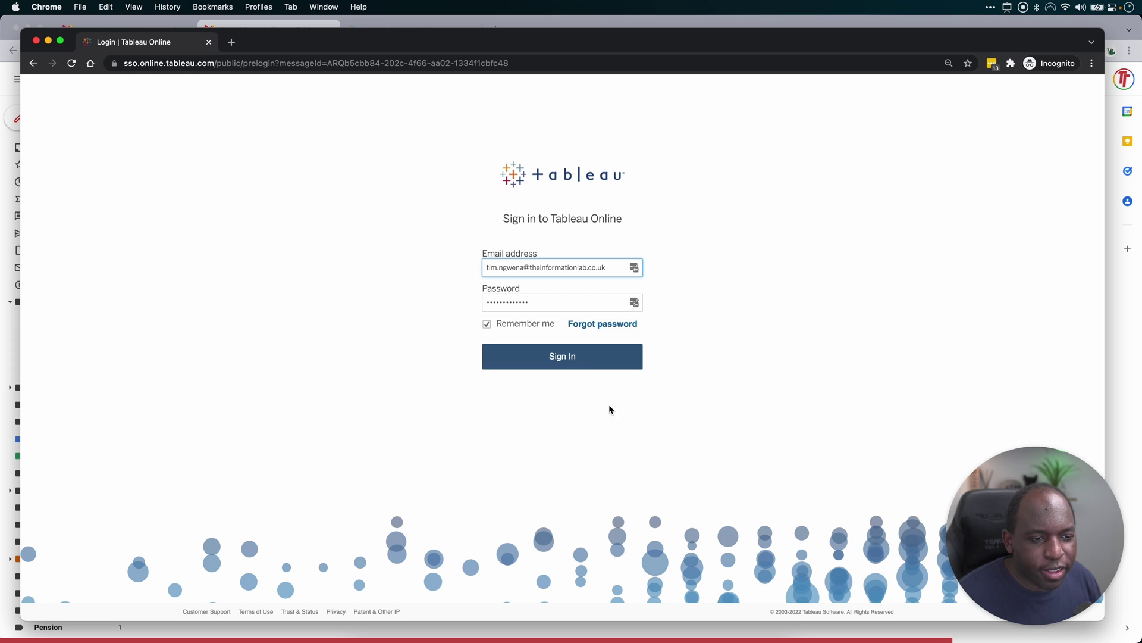
Step: Sign in with the pre-filled credentials to reach the Verify Your Identity page
click(572, 356)
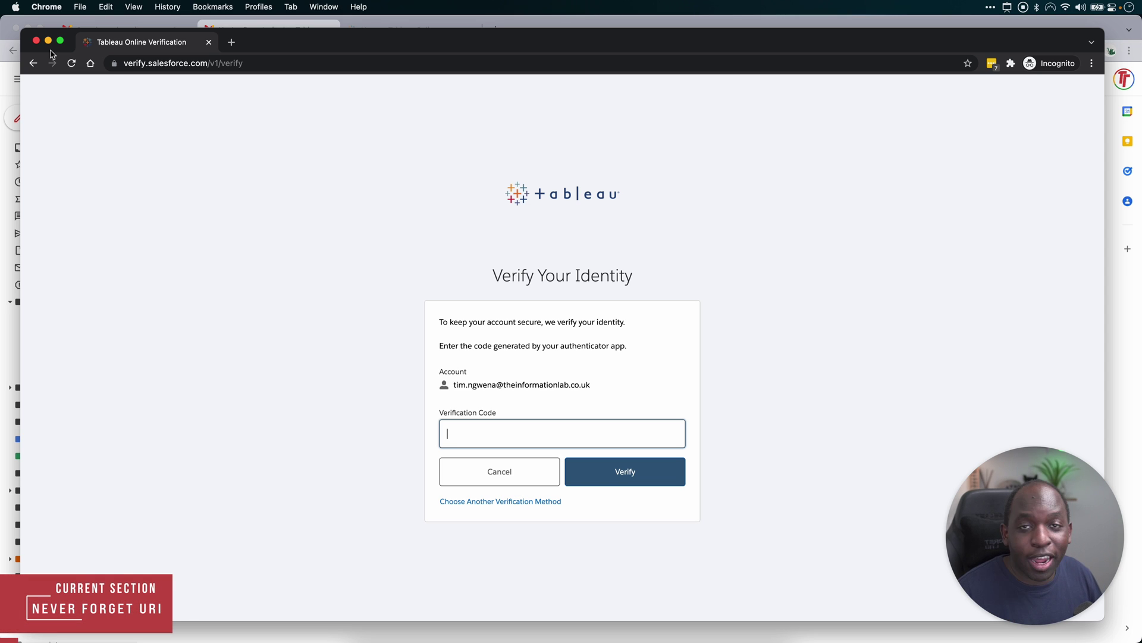
Step: Bring the Gmail window with the TableauT-Dev-dev-991813 invitation back to the front
click(408, 24)
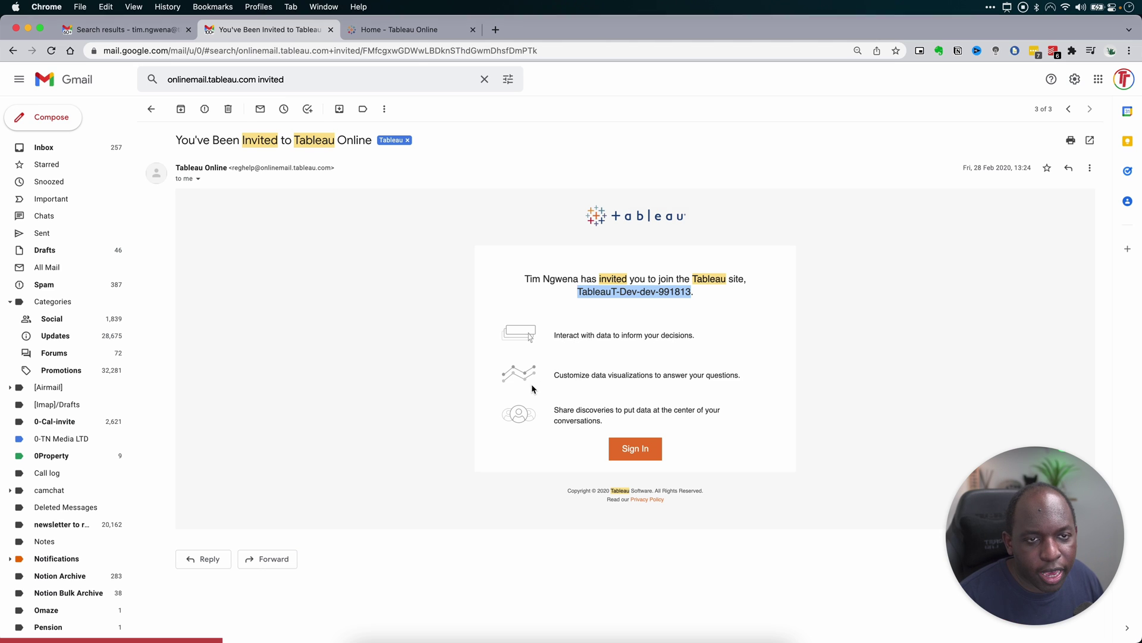
Step: Inspect the Alfred snippet tottdev that expands to TableauT-Dev-dev-991813
key(ctrl+Up)
click(776, 209)
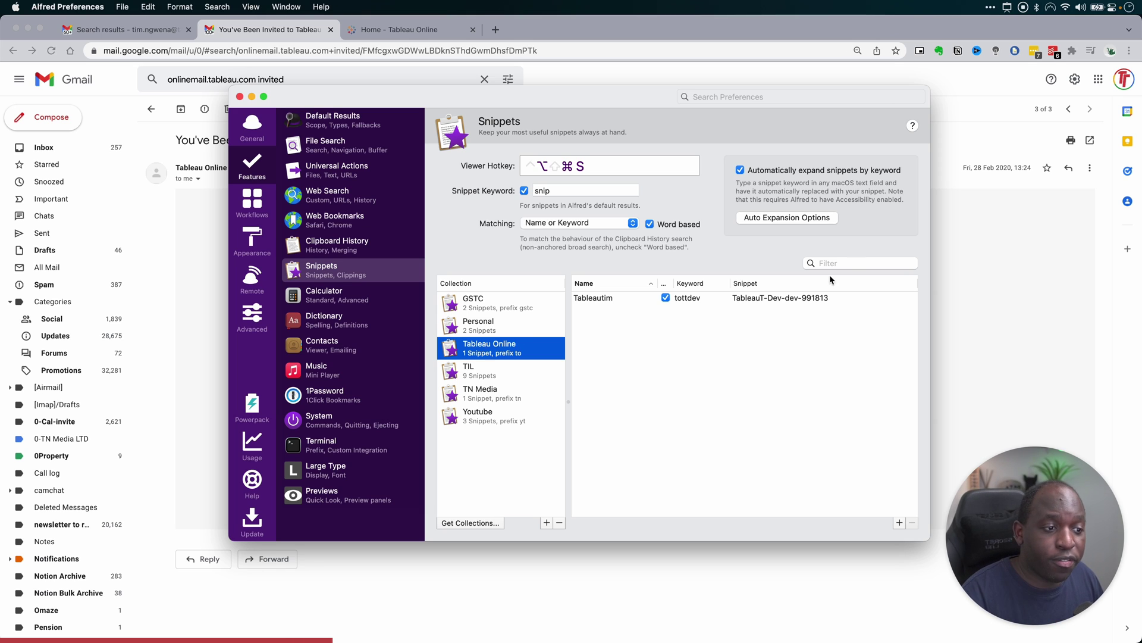
click(808, 298)
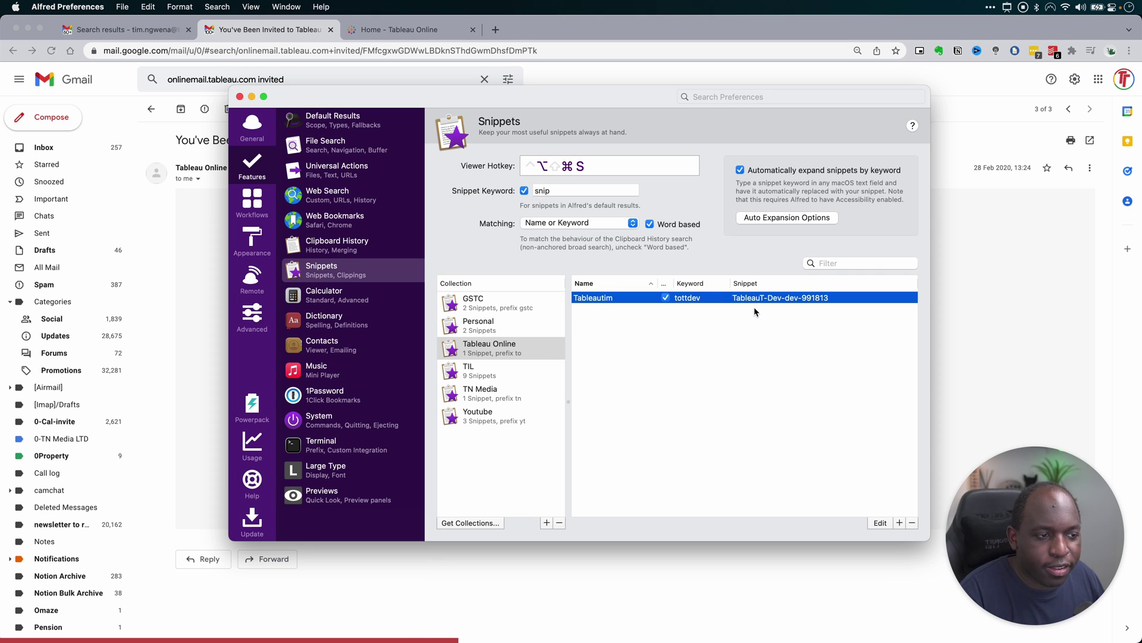
Step: Cancel Tableau's identity verification to return to the sign-in page
click(603, 73)
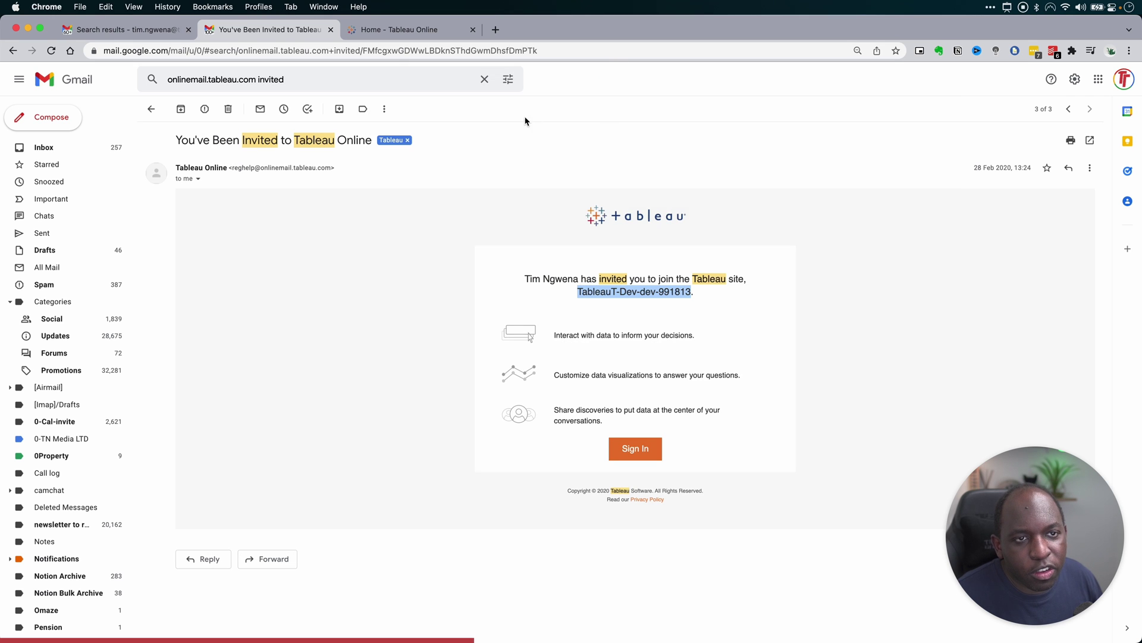
key(ctrl+Up)
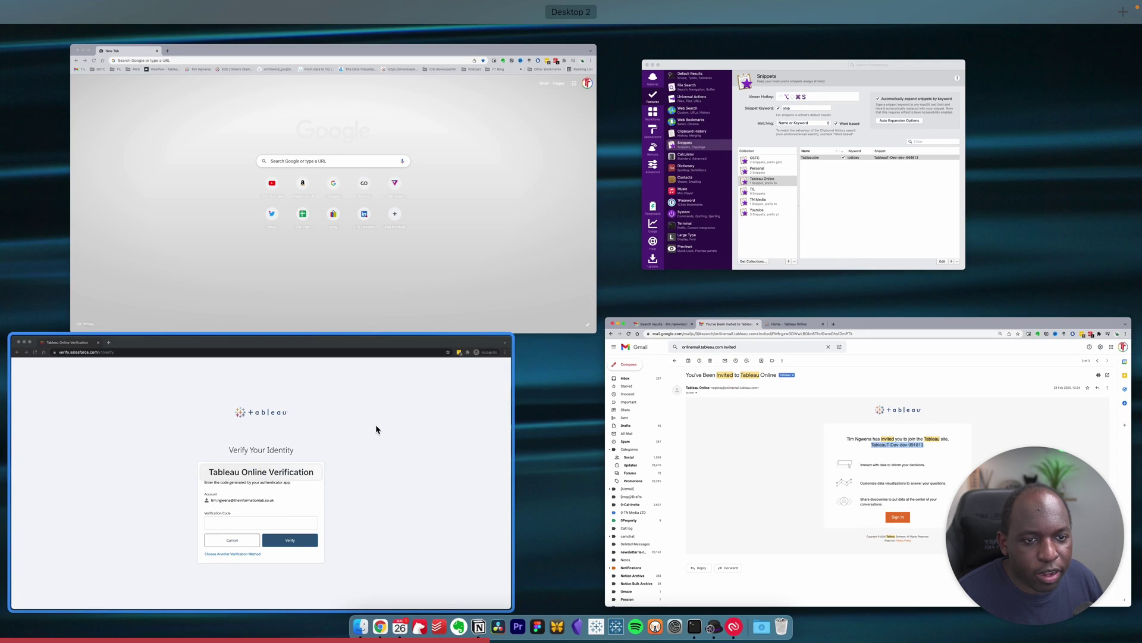
click(376, 424)
click(460, 474)
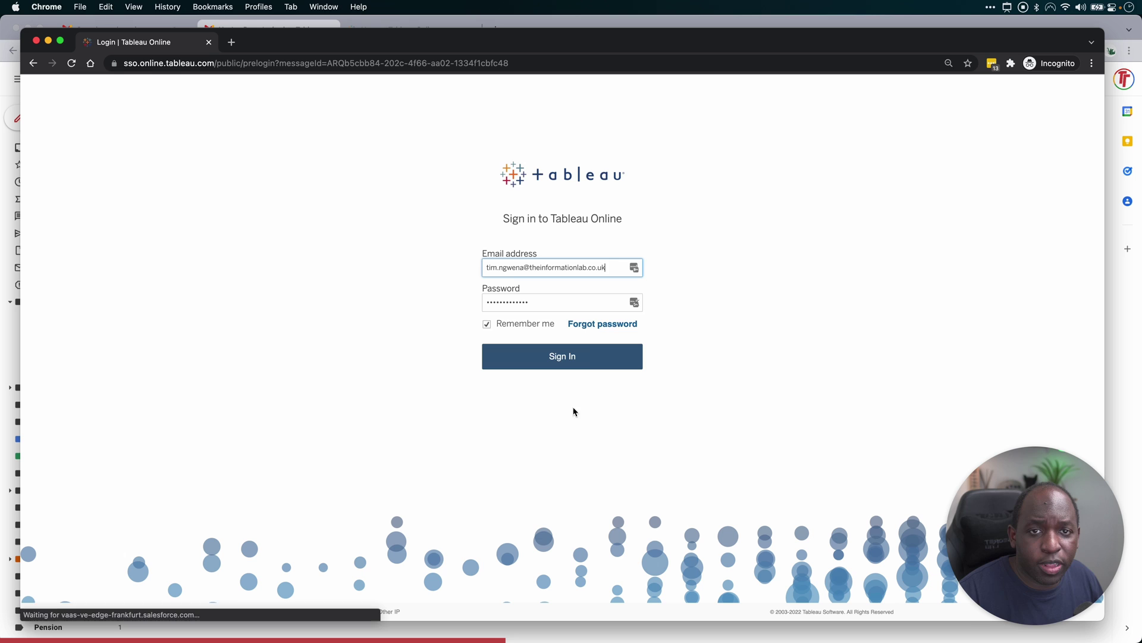
Step: Load online.tableau.com in the address bar
click(148, 64)
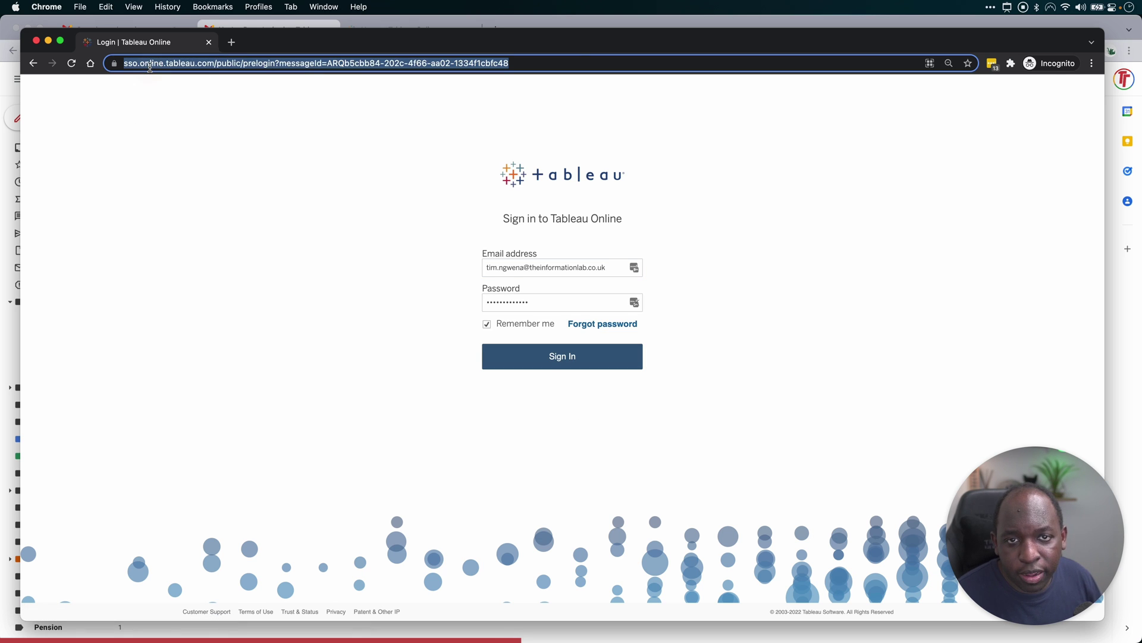
text(online.tableau)
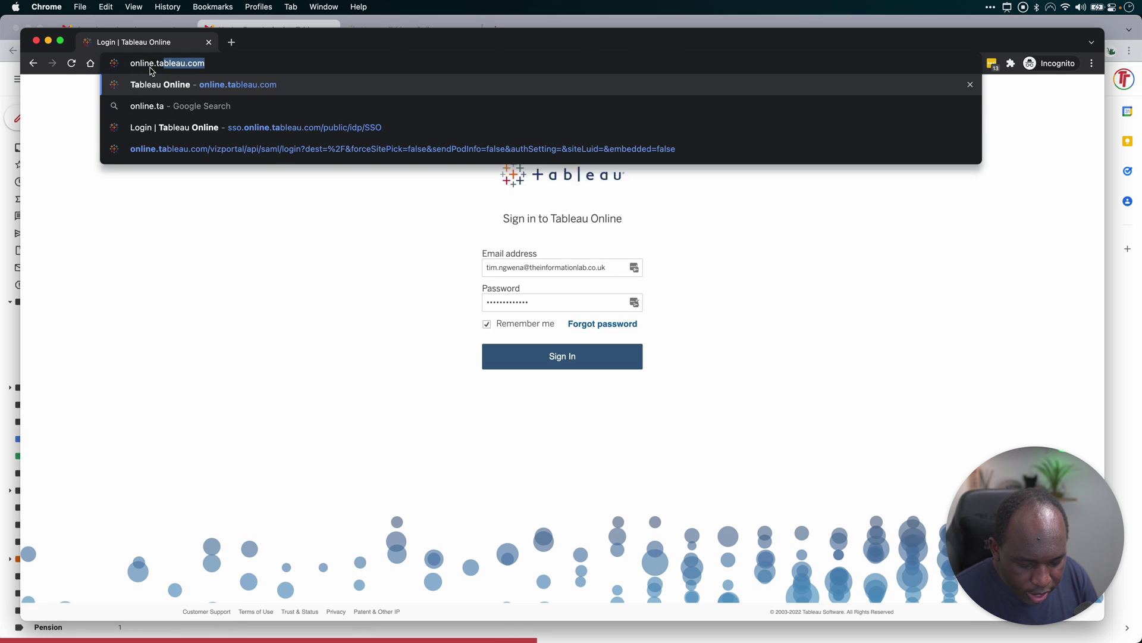
text(.)
key(Right)
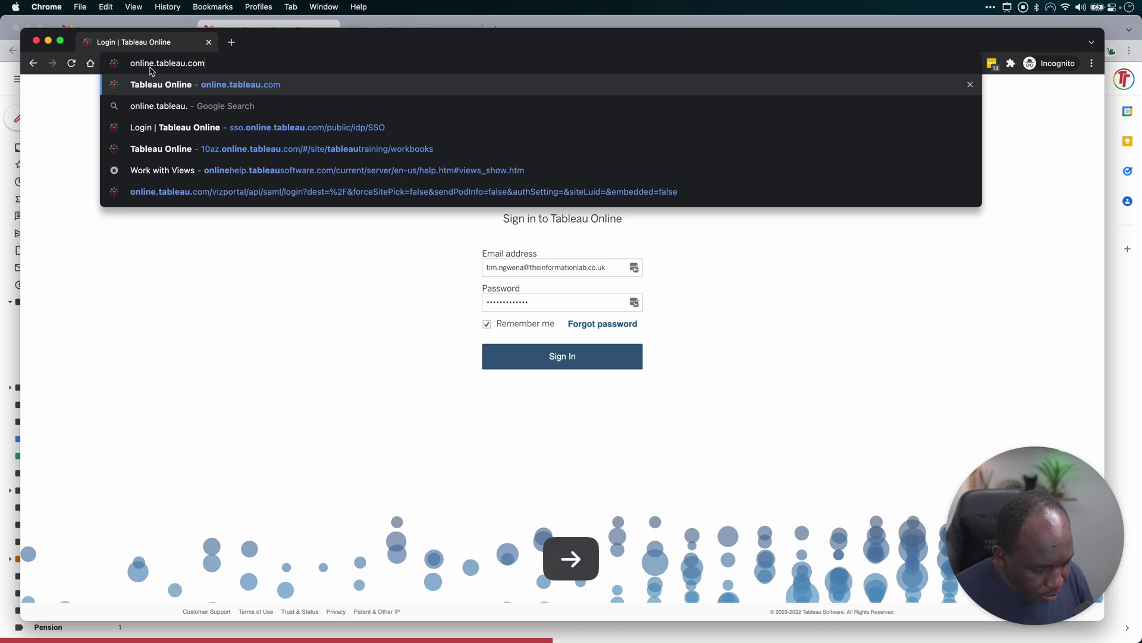
key(Return)
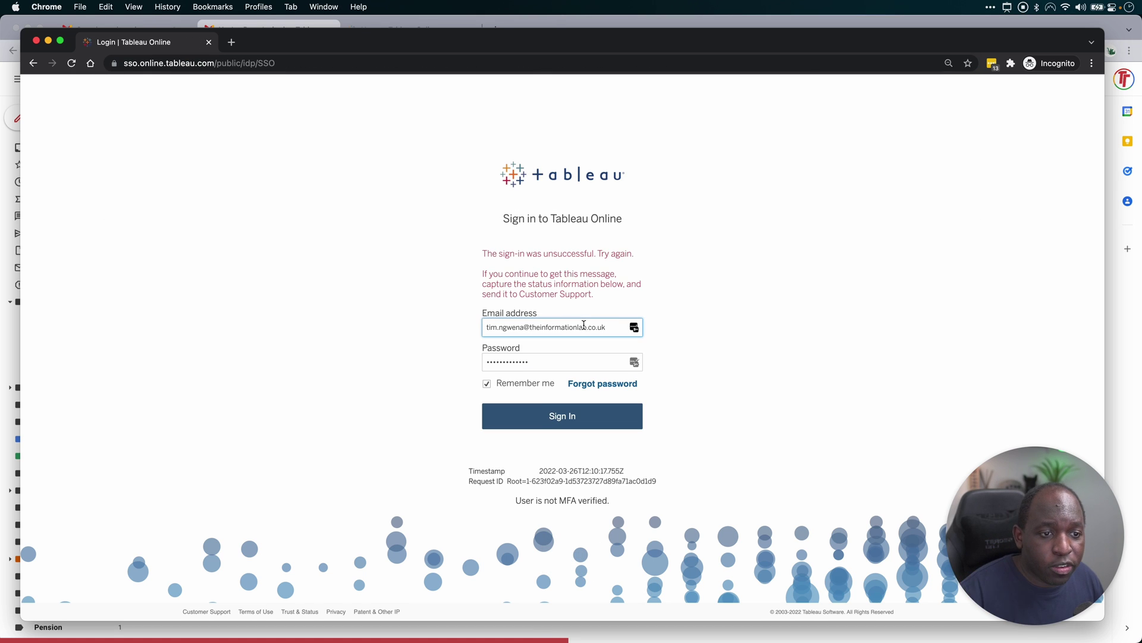
Step: Clear the Email and Password fields and refill them with the saved account credentials
drag(589, 361, 445, 360)
key(BackSpace)
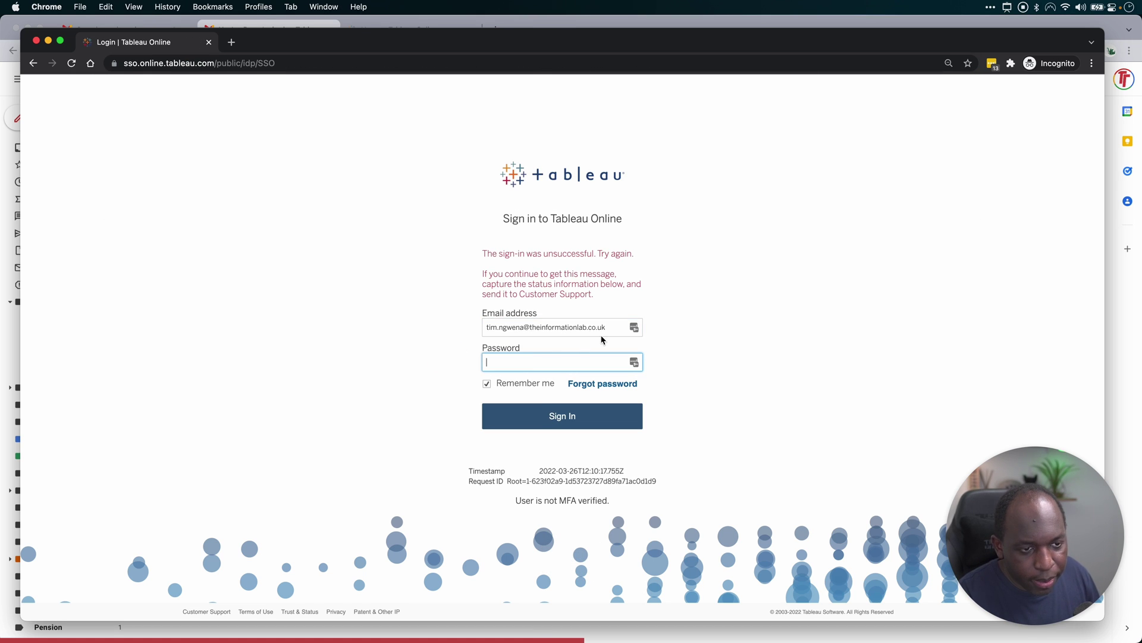
drag(617, 329, 463, 321)
key(super+c)
key(BackSpace)
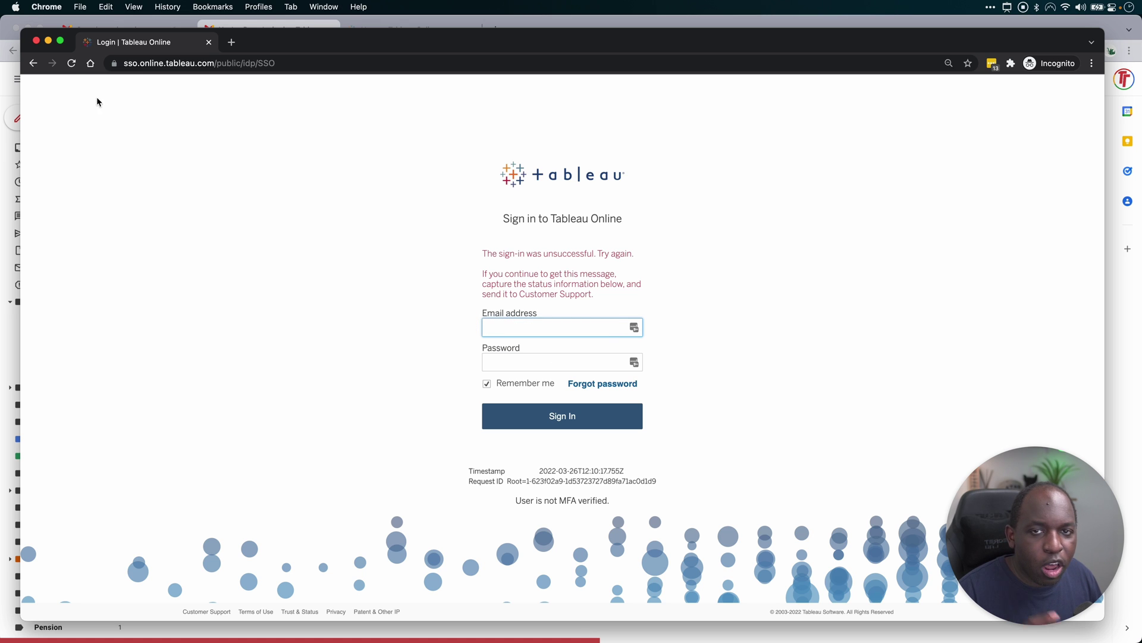
text(t)
key(Down)
key(Return)
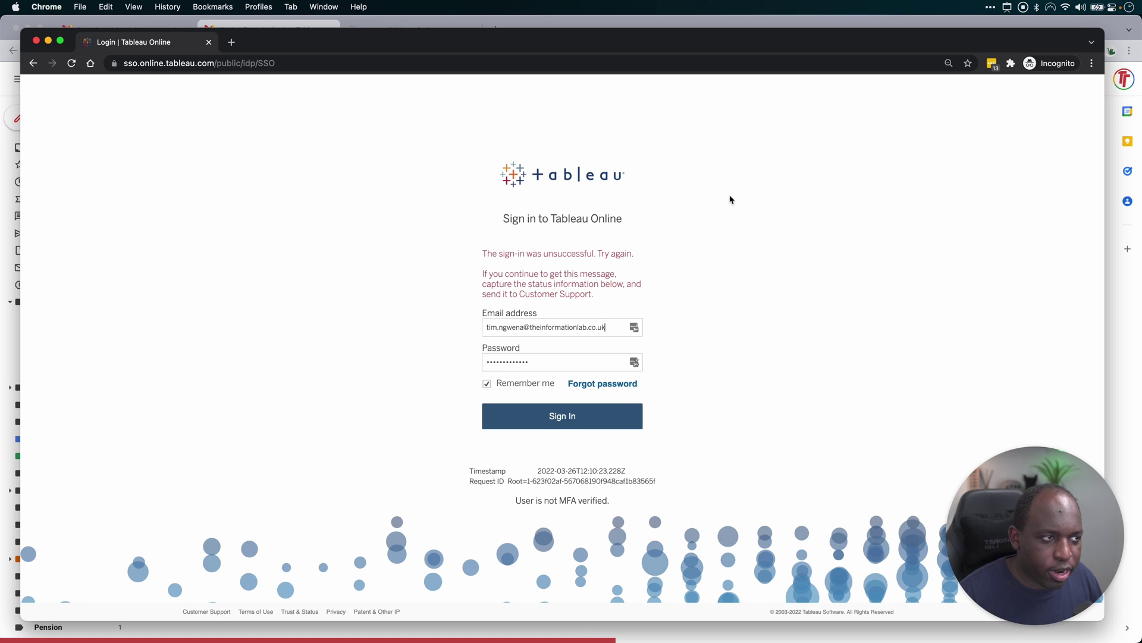
Step: Replace the private window with a new incognito window on online.tableau.com
click(37, 43)
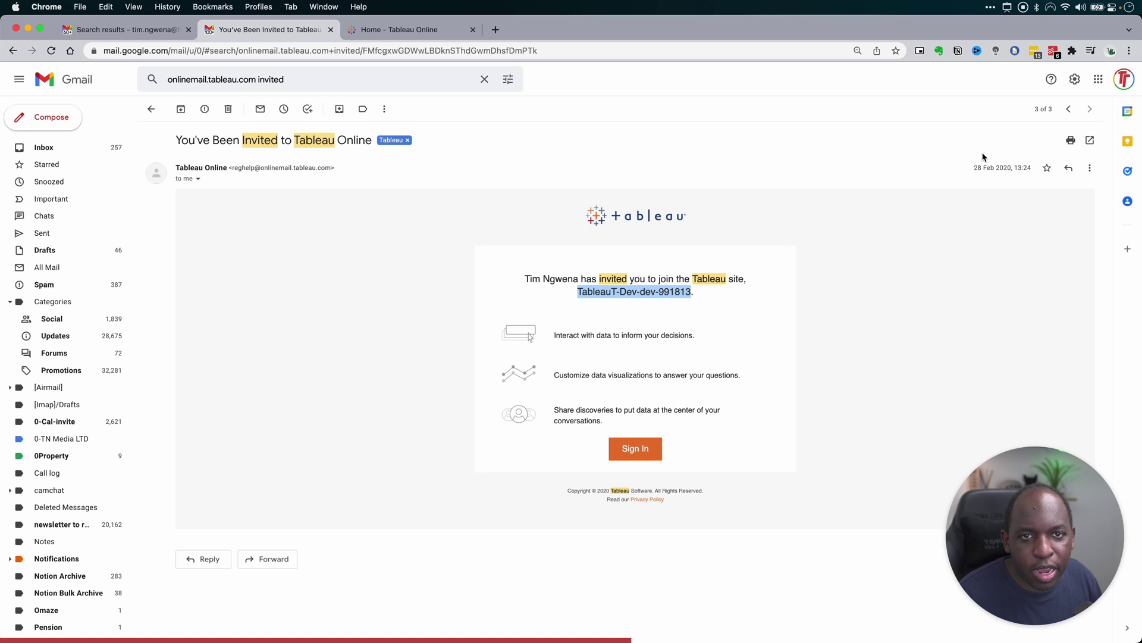
click(1129, 50)
click(980, 105)
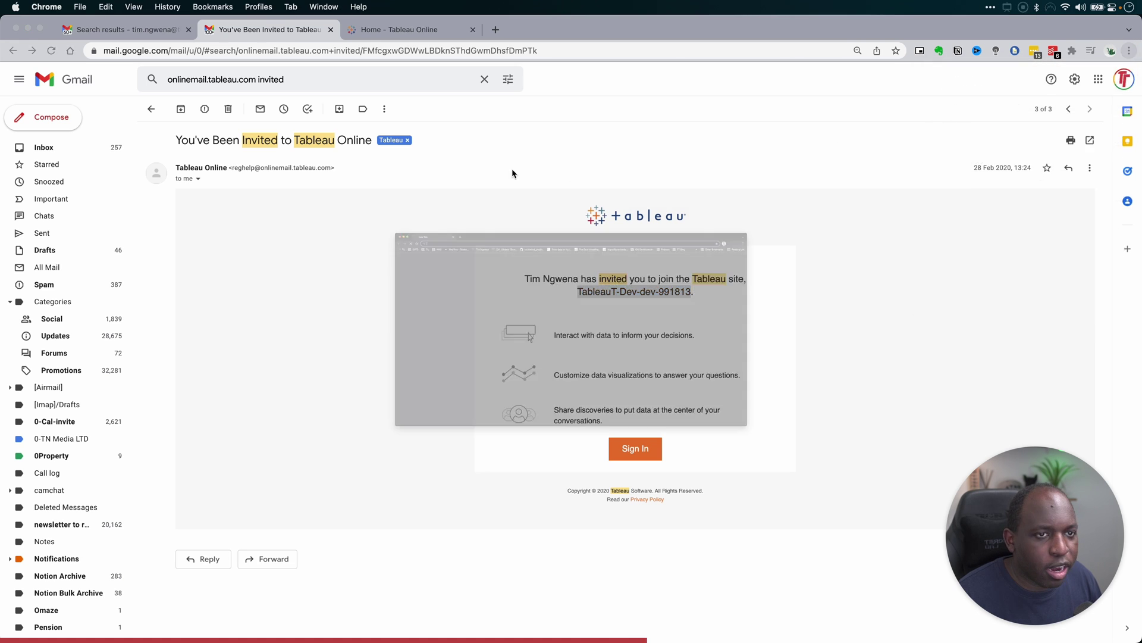
text(online.tableau.com)
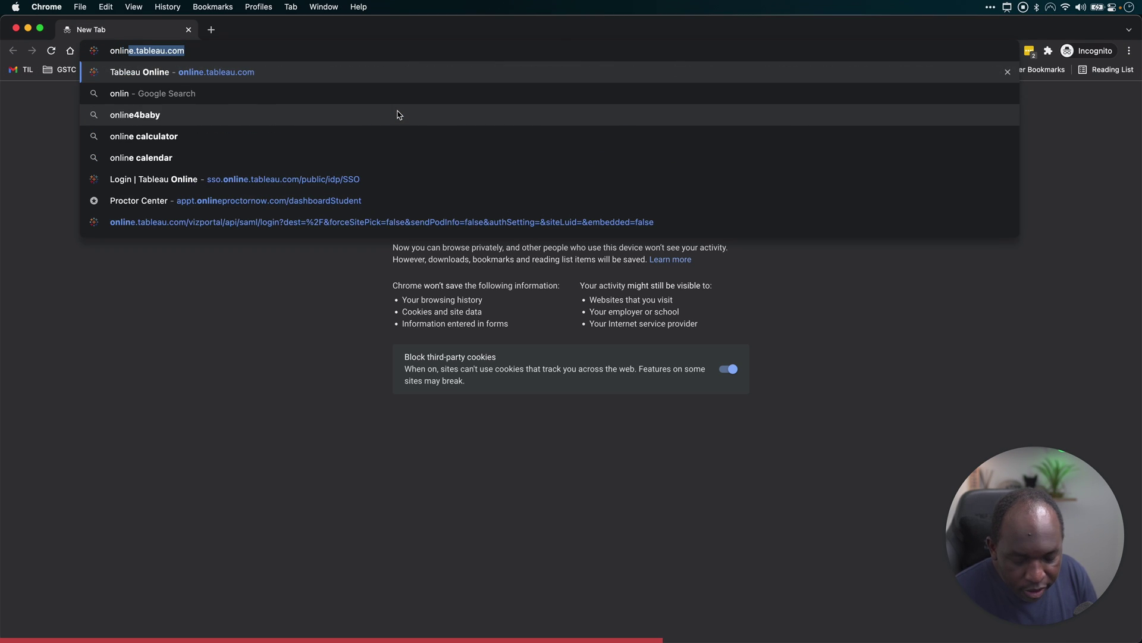
key(Return)
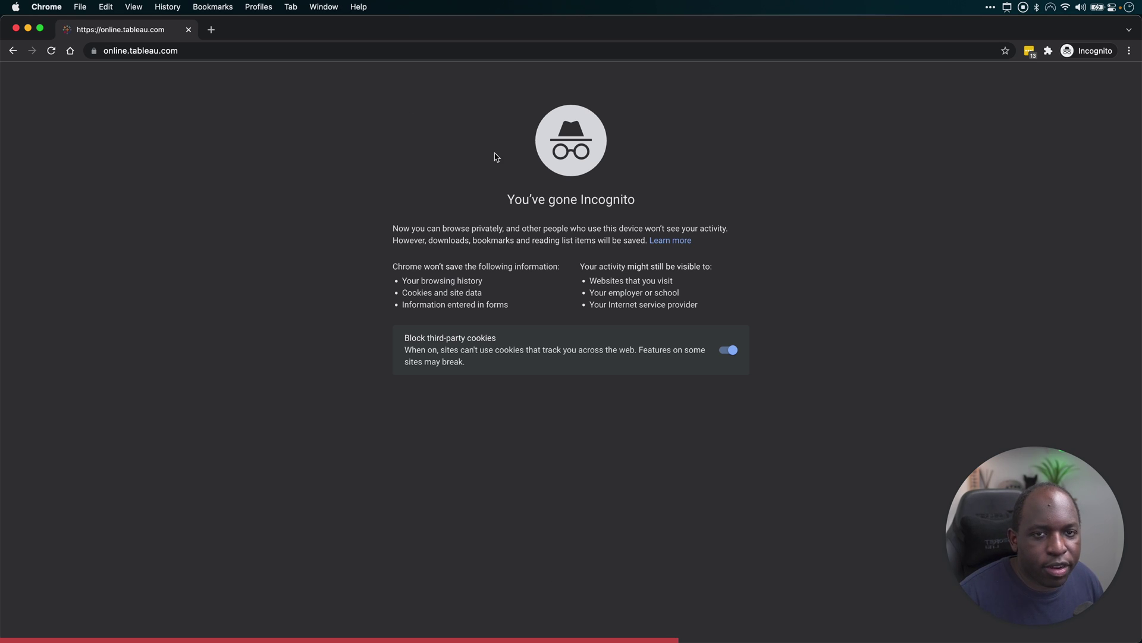
Step: Enter the account email address and submit it to reach the Use Site URI page
text(t)
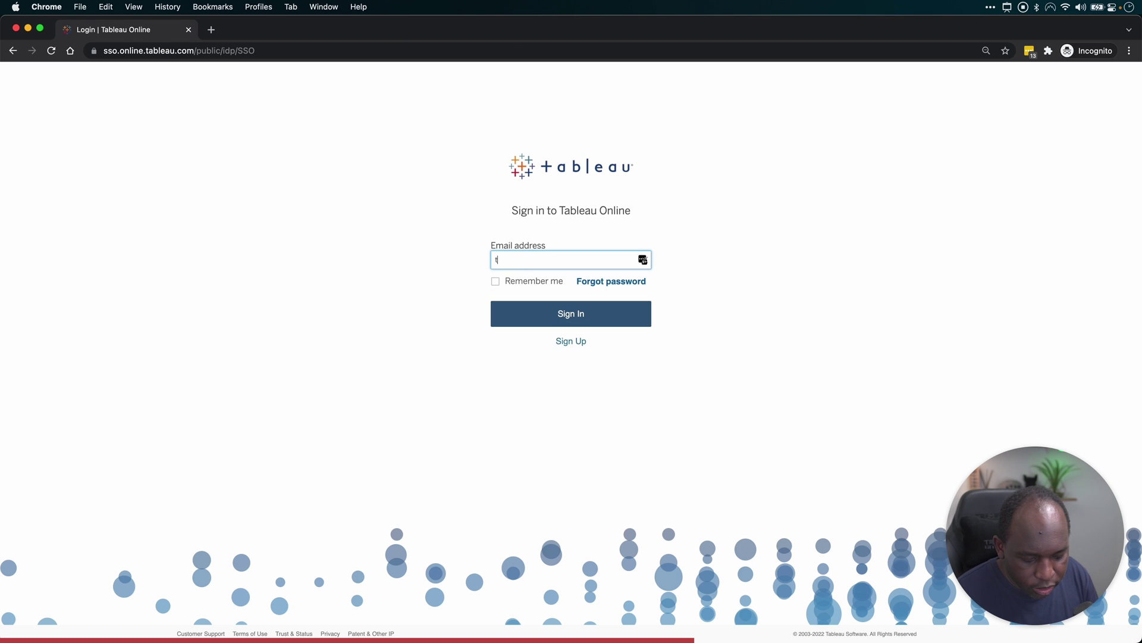
text(ileam)
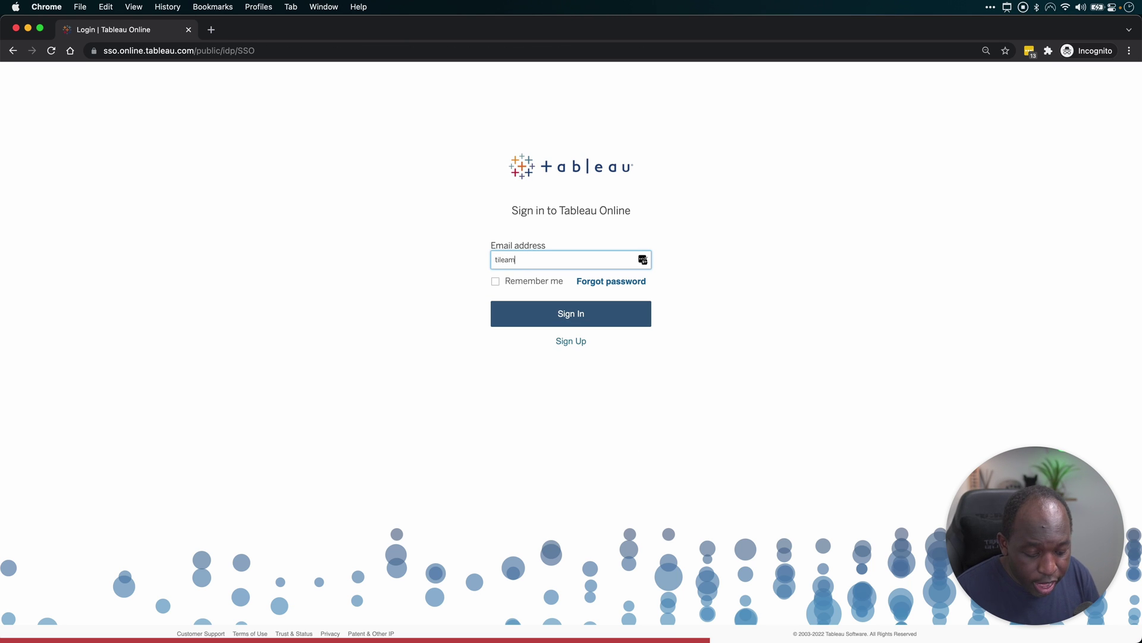
key(BackSpace)
key(BackSpace)
key(BackSpace)
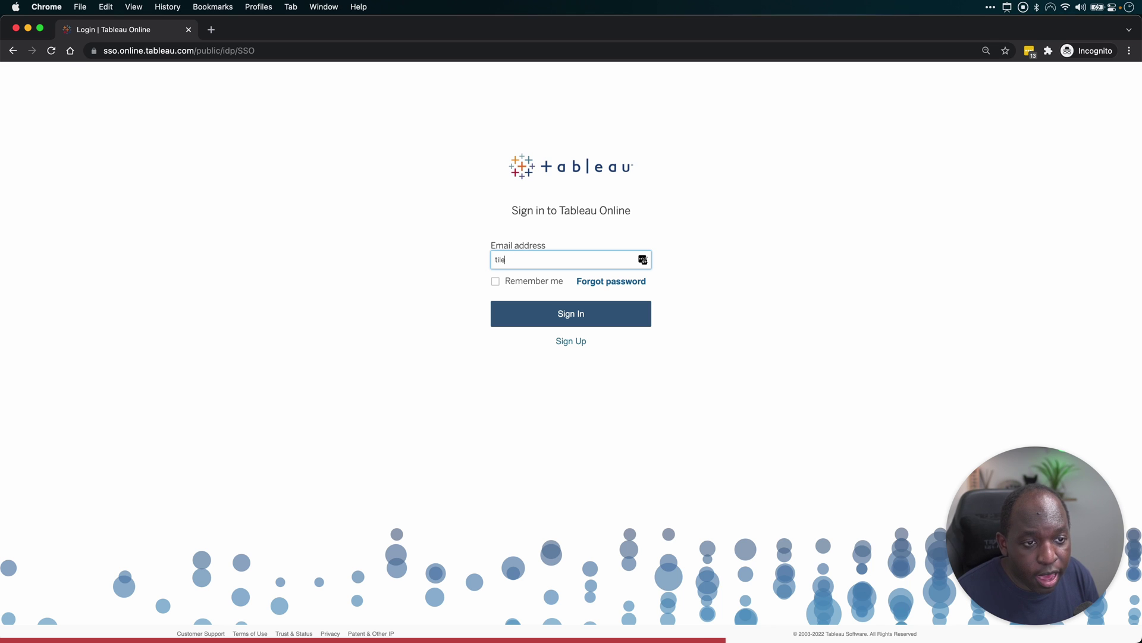
key(BackSpace)
key(BackSpace)
text(m.)
key(super+v)
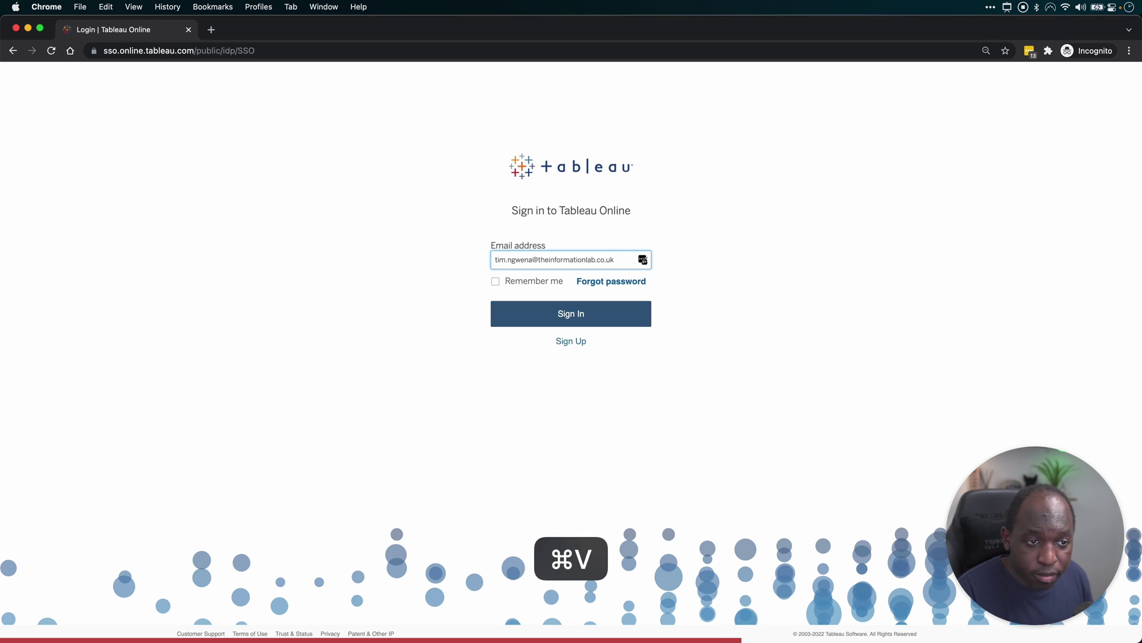
click(580, 322)
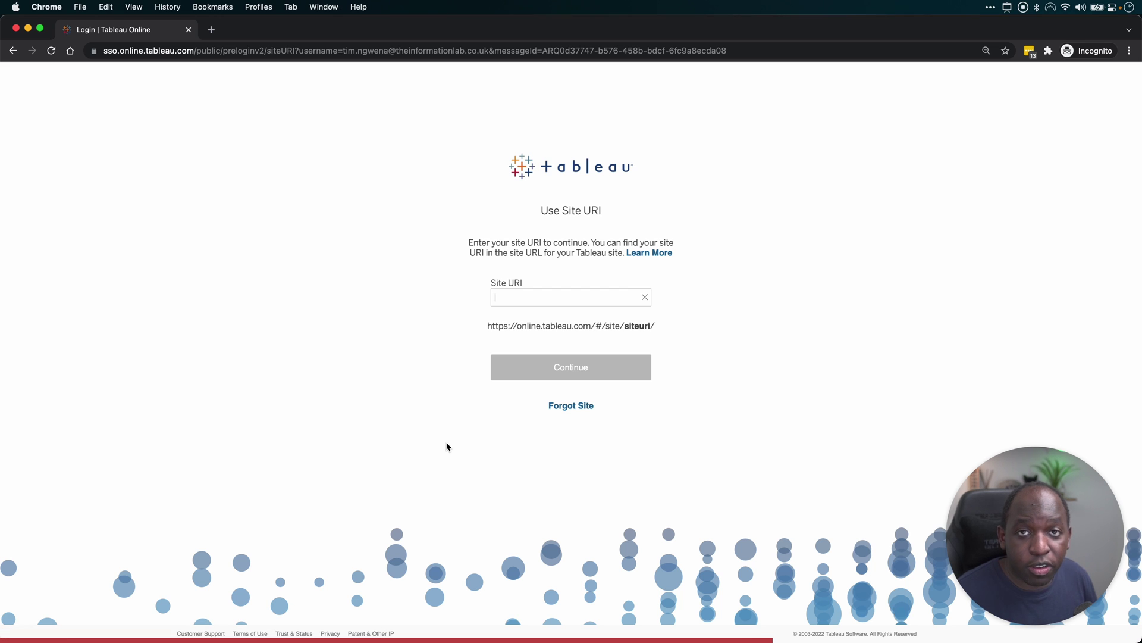
Step: Expand the 'tottde' snippet to fill Site URI with TableauT-Dev-dev-991813
text(tottde)
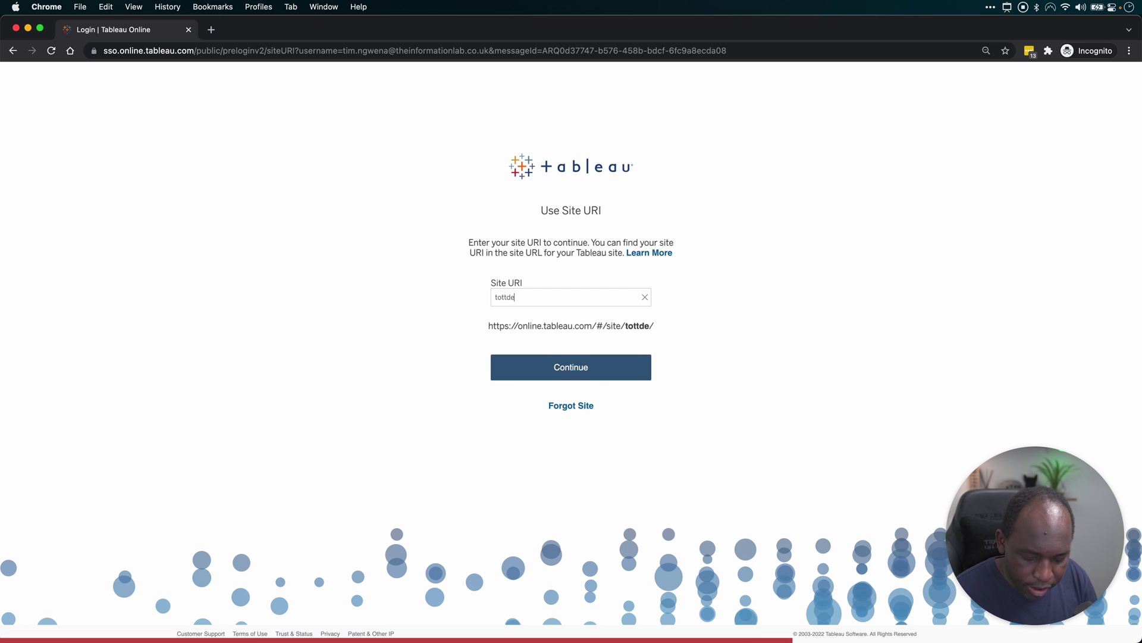
key(super+a)
text(TableauT-Dev-dev-991813)
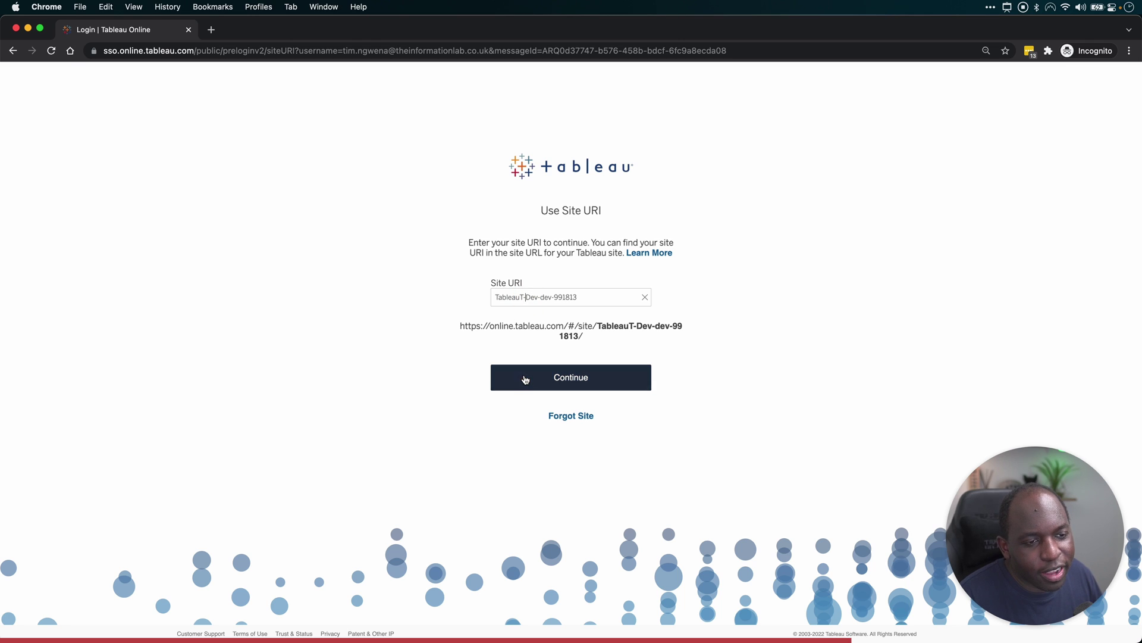
Step: Delete the three hyphens to make TableauTDevdev991813, then copy the corrected name
click(523, 296)
key(BackSpace)
click(539, 296)
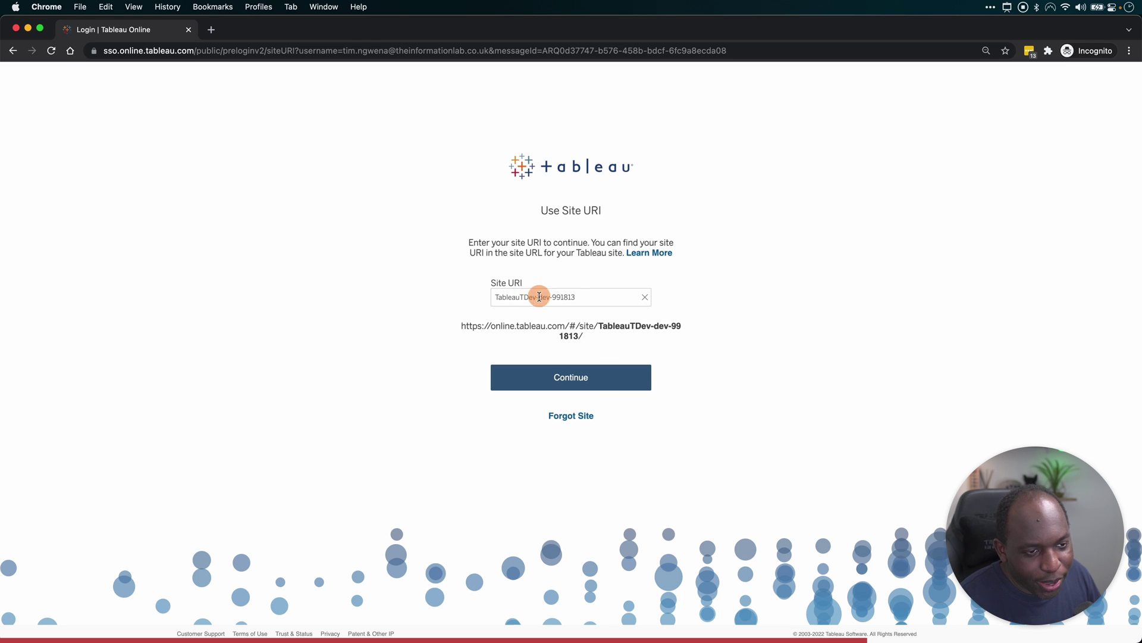
key(BackSpace)
click(550, 297)
key(BackSpace)
drag(570, 297, 497, 297)
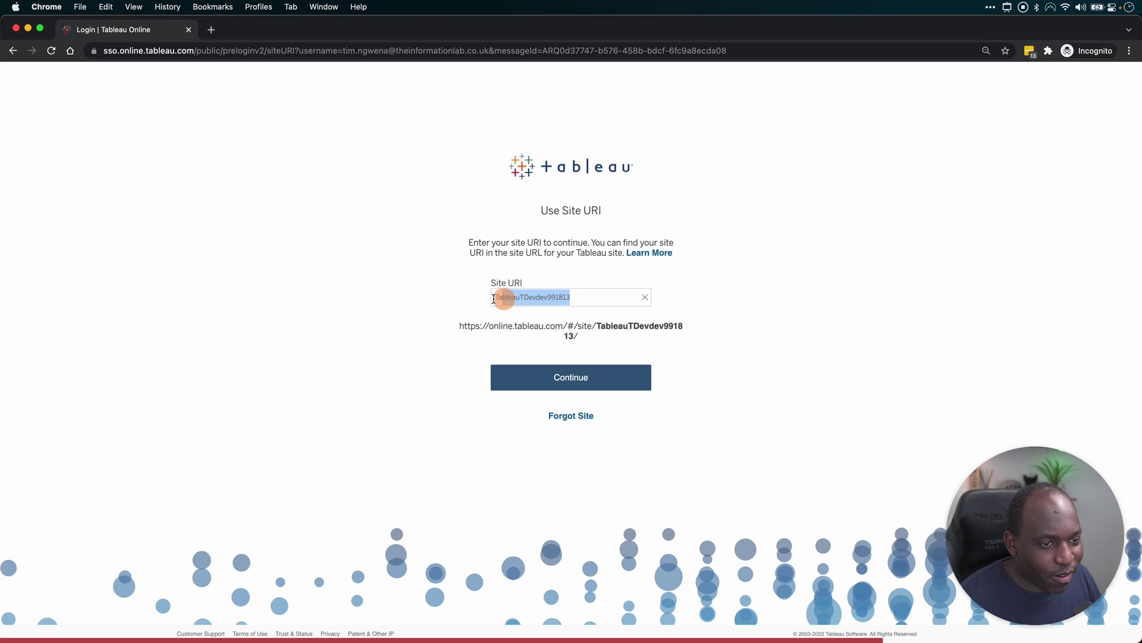
key(super+c)
key(ctrl+Up)
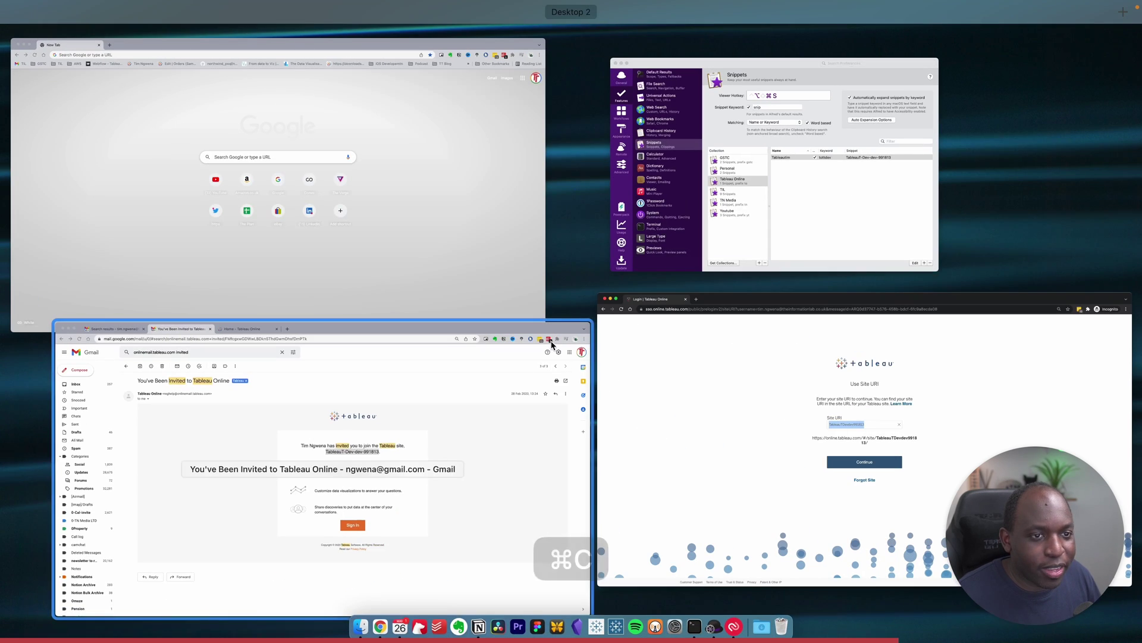
click(788, 235)
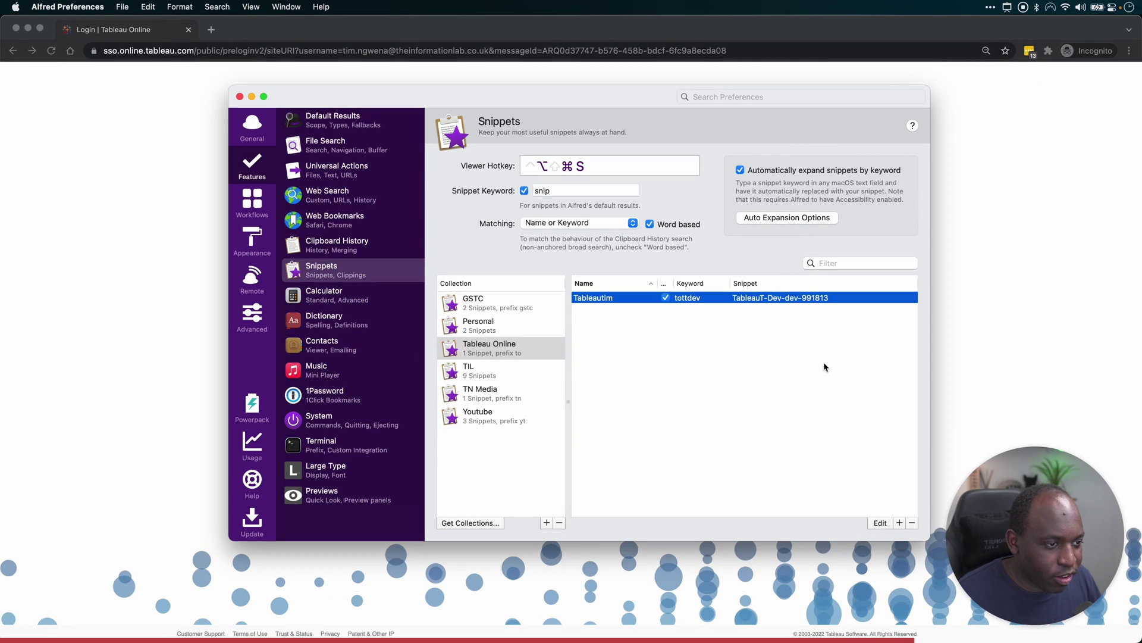
double_click(804, 296)
drag(558, 267, 370, 258)
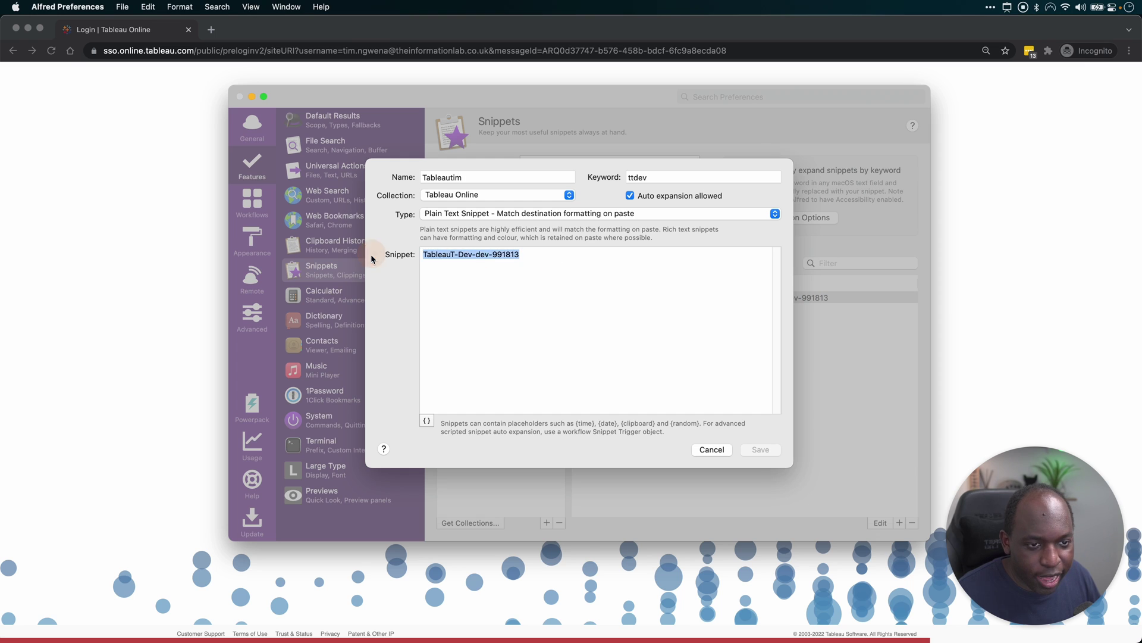
key(super+v)
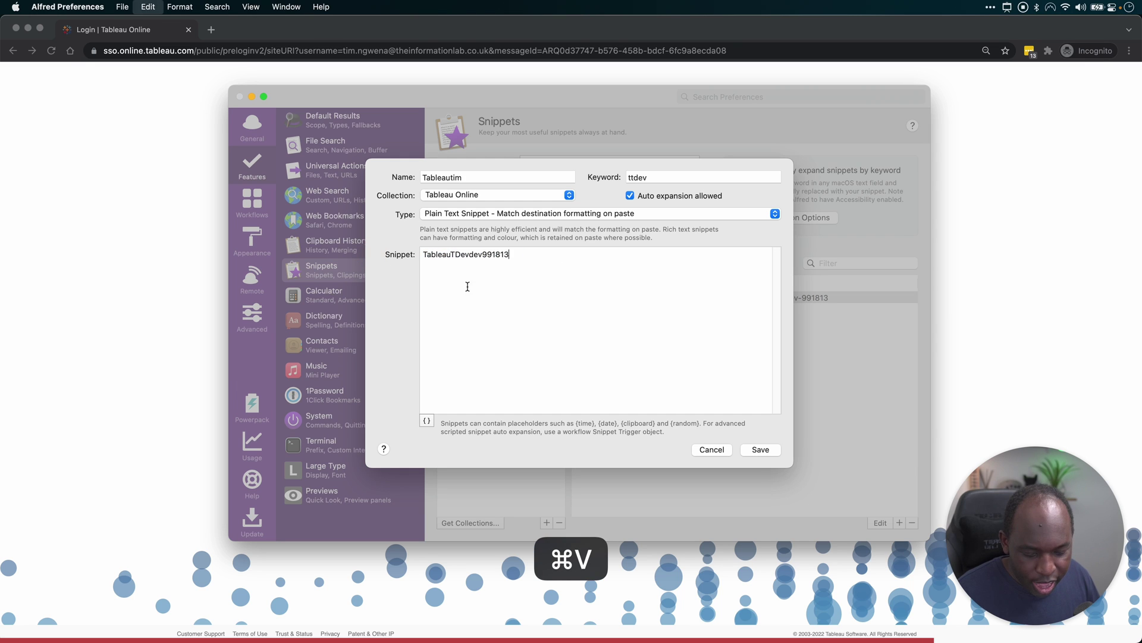
click(760, 449)
Step: Empty the Site URI field in Chrome and refill it with TableauTDevdev991813 via the 'tabl' snippet
click(985, 302)
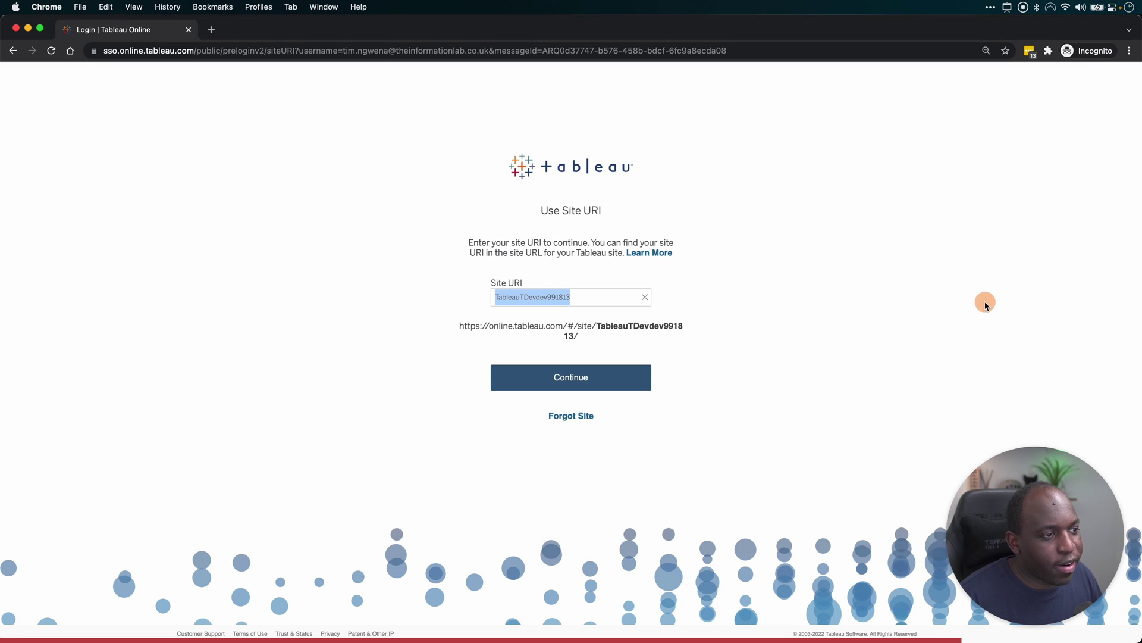
drag(595, 294, 479, 298)
key(BackSpace)
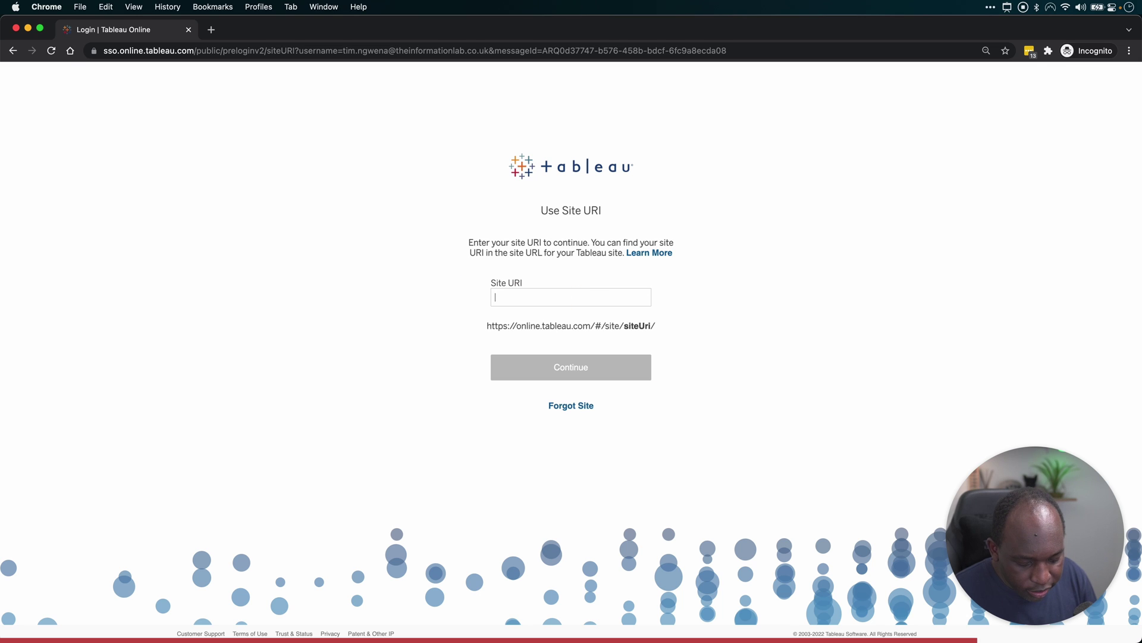
text(tabl)
key(super+v)
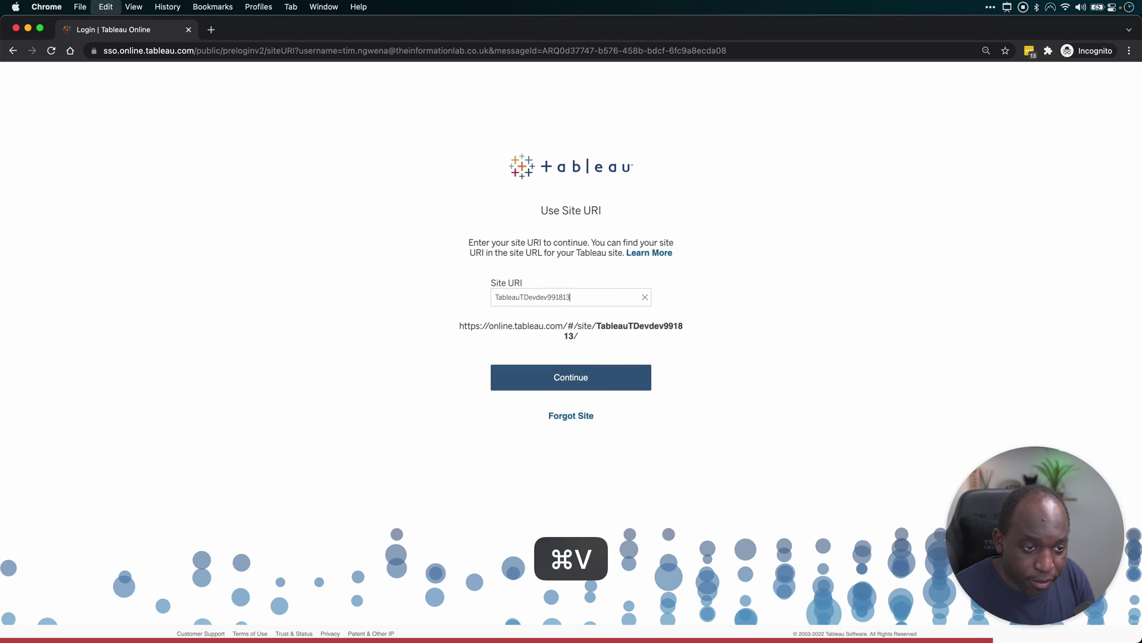